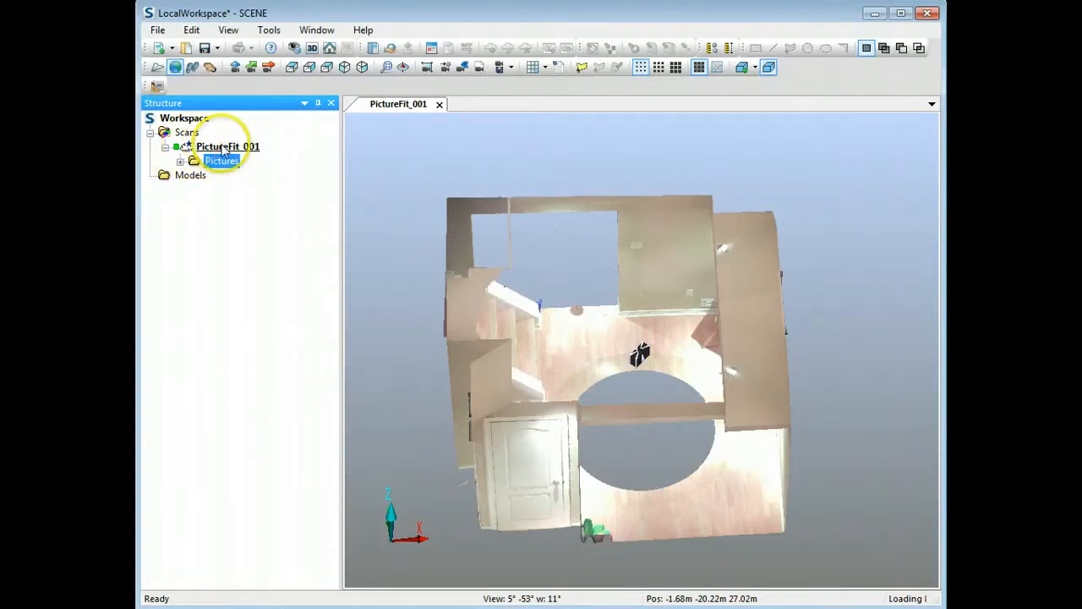
# Step: Expand the scan's Pictures folder and view Picture047, Picture048 and Picture045, zooming to see each picture's content
pyautogui.click(180, 161)
pyautogui.scroll(-3, 287, 271)
pyautogui.scroll(-6, 300, 288)
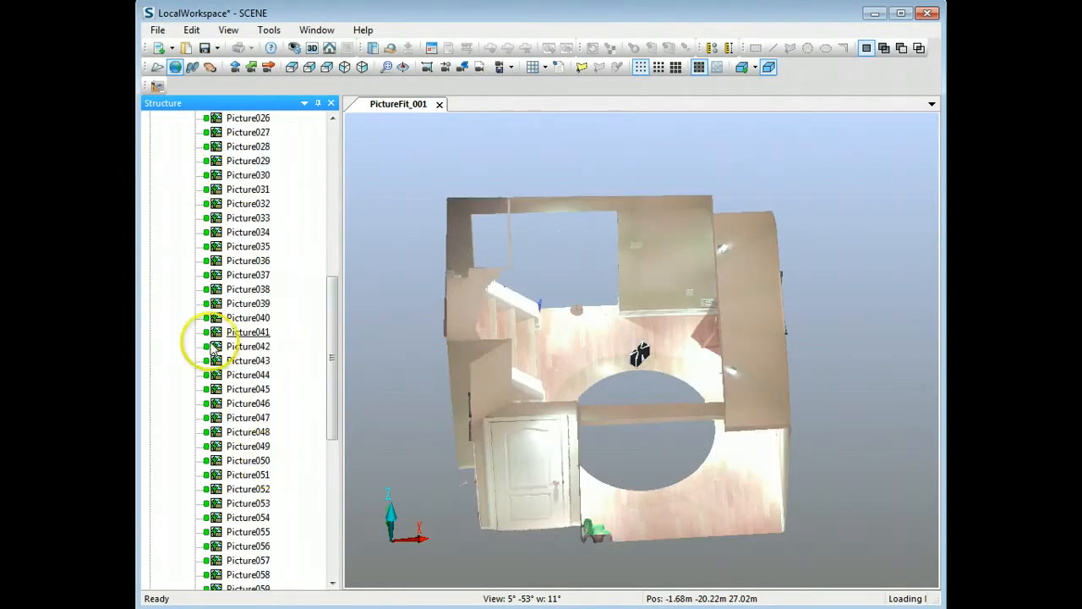
pyautogui.doubleClick(248, 418)
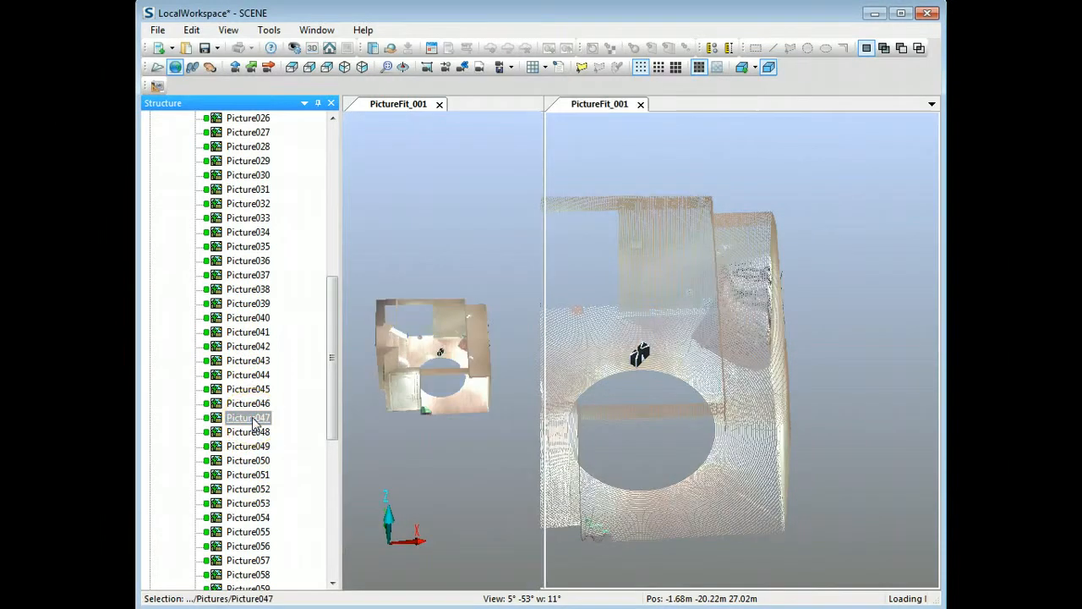
pyautogui.scroll(-2, 654, 387)
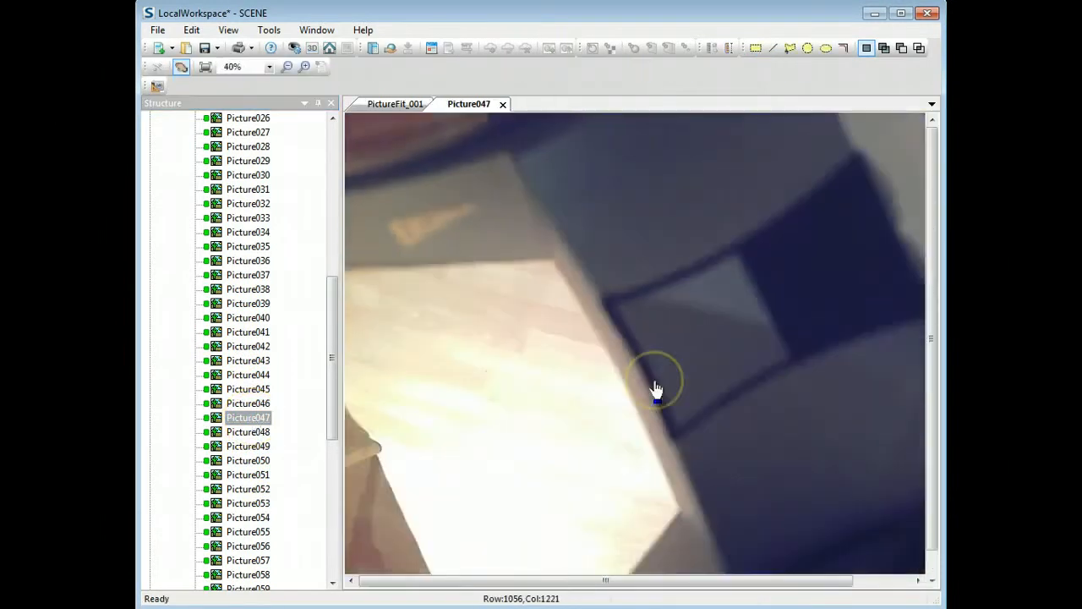
pyautogui.doubleClick(248, 432)
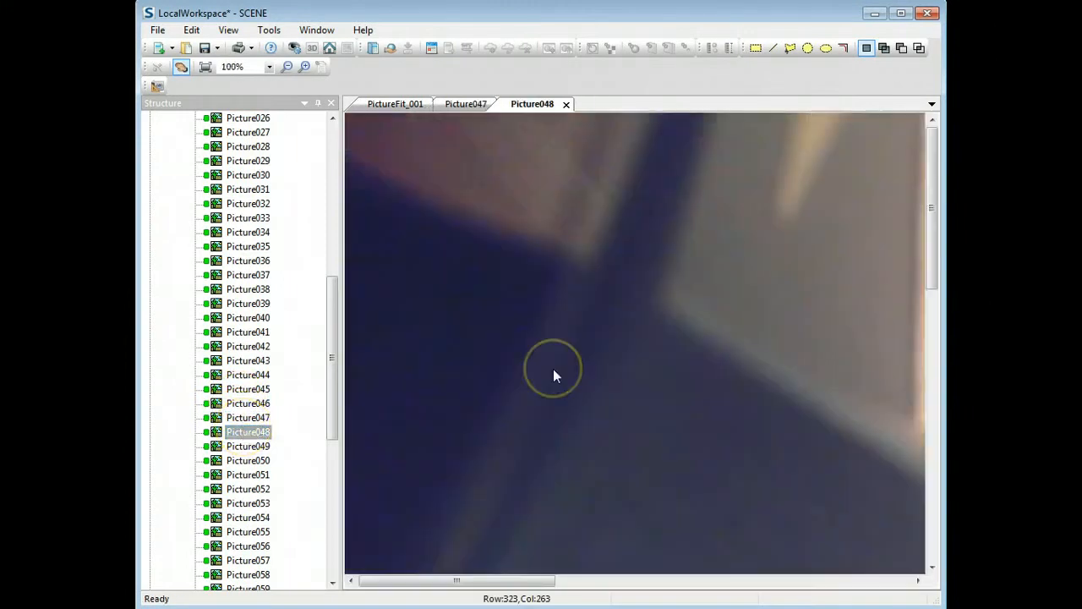
pyautogui.scroll(-2, 554, 372)
pyautogui.doubleClick(253, 388)
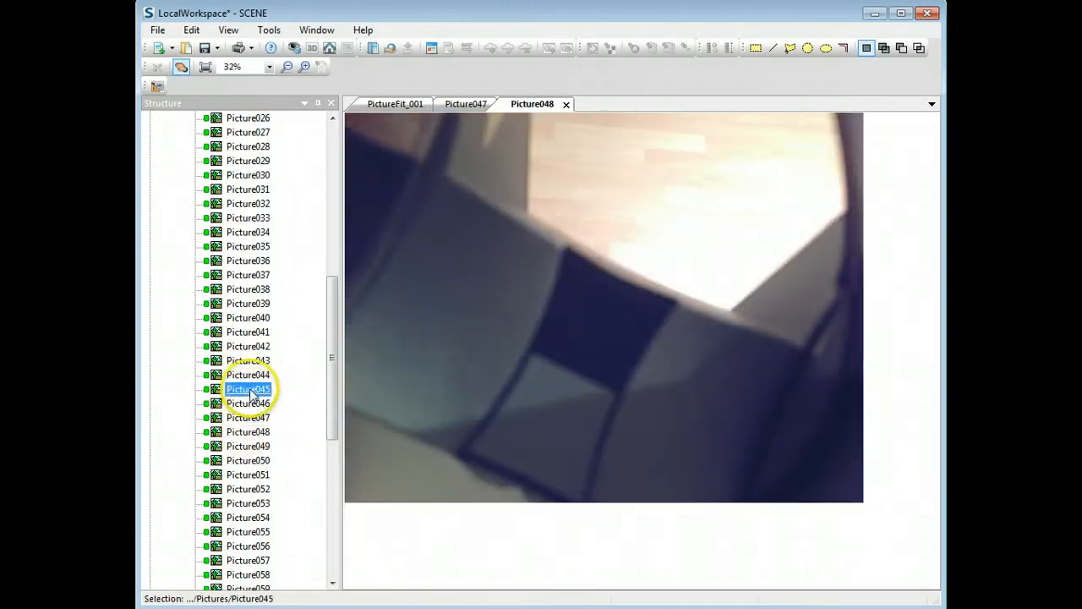
pyautogui.scroll(-5, 584, 394)
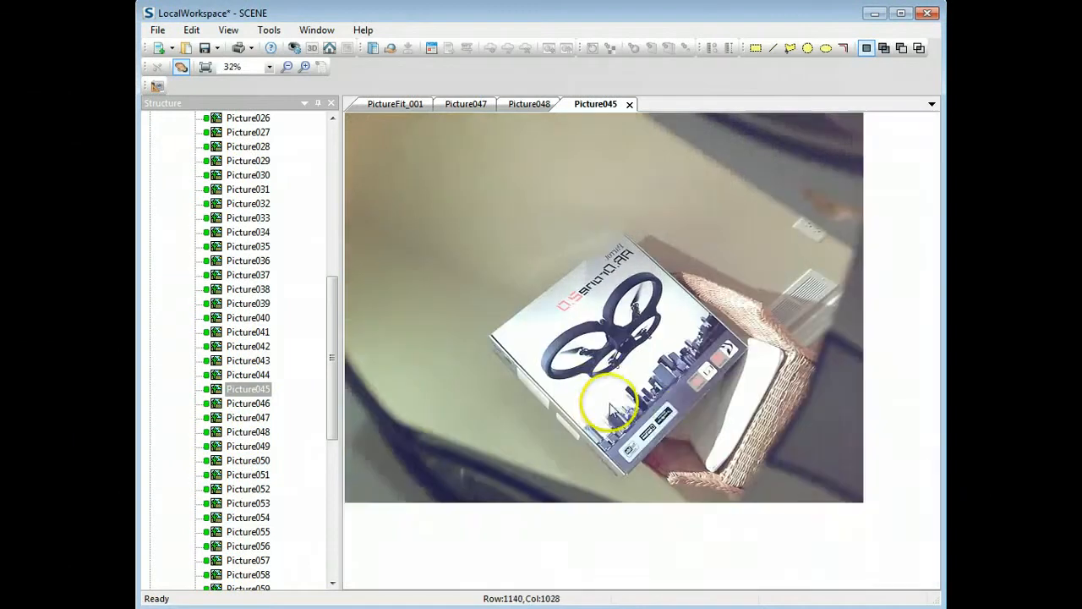
pyautogui.scroll(1, 615, 395)
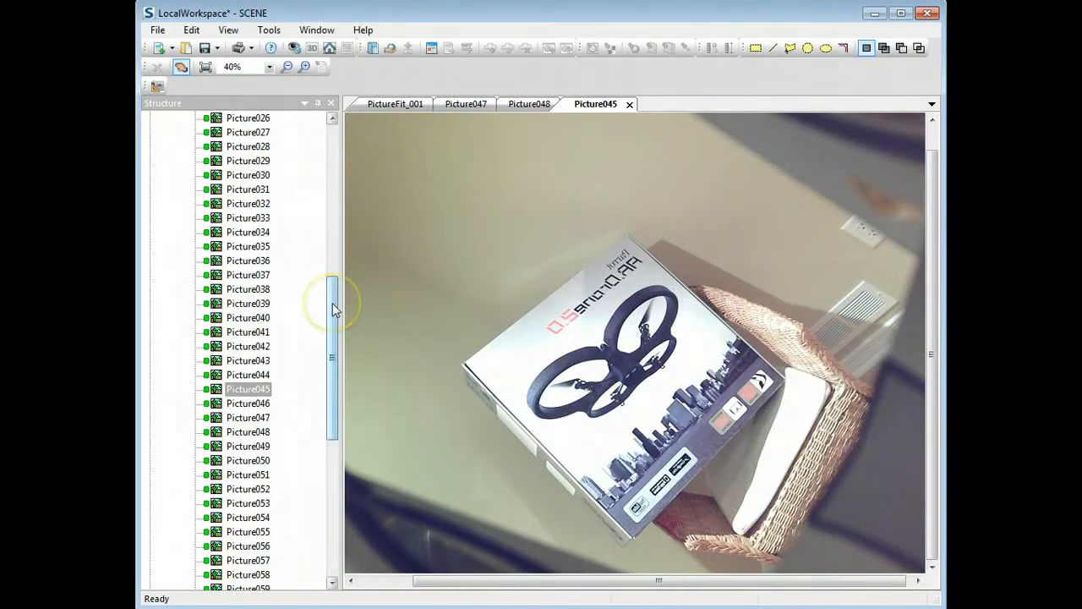
# Step: Return to the PictureFit_001 3D view and examine the AR.Drone box on the chair from both sides
pyautogui.moveTo(332, 302); pyautogui.dragTo(333, 127)
pyautogui.click(385, 104)
pyautogui.moveTo(696, 341); pyautogui.dragTo(611, 386)
pyautogui.moveTo(699, 392); pyautogui.dragTo(687, 404)
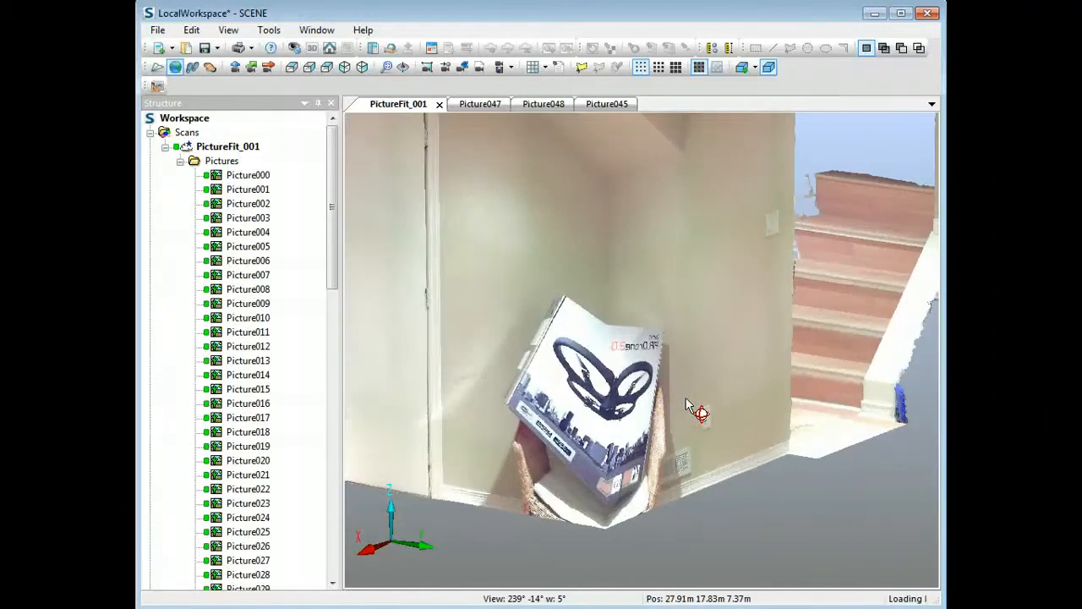
pyautogui.doubleClick(517, 439)
pyautogui.moveTo(519, 441); pyautogui.dragTo(593, 399)
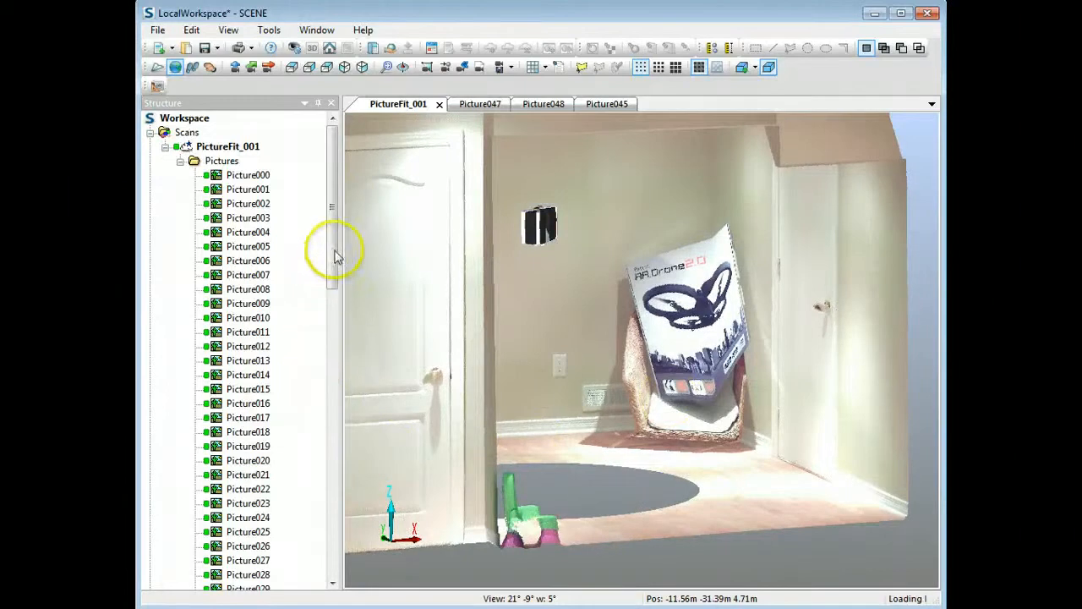
# Step: View Picture045 again, find it in the structure tree and show its Exchange Picture option
pyautogui.click(607, 104)
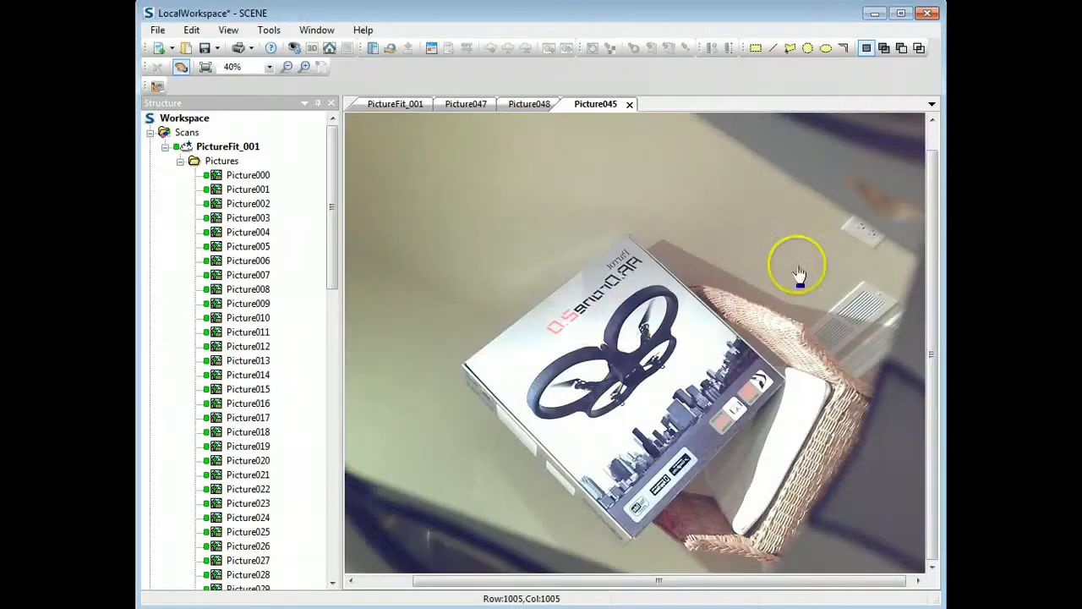
pyautogui.moveTo(332, 241); pyautogui.dragTo(328, 381)
pyautogui.rightClick(241, 432)
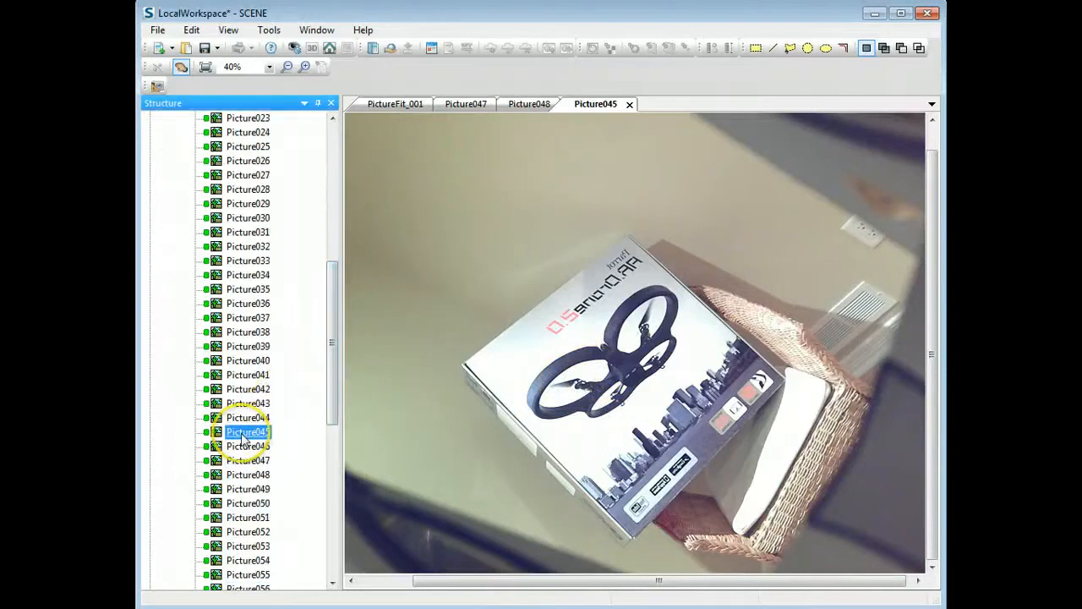
pyautogui.moveTo(339, 526)
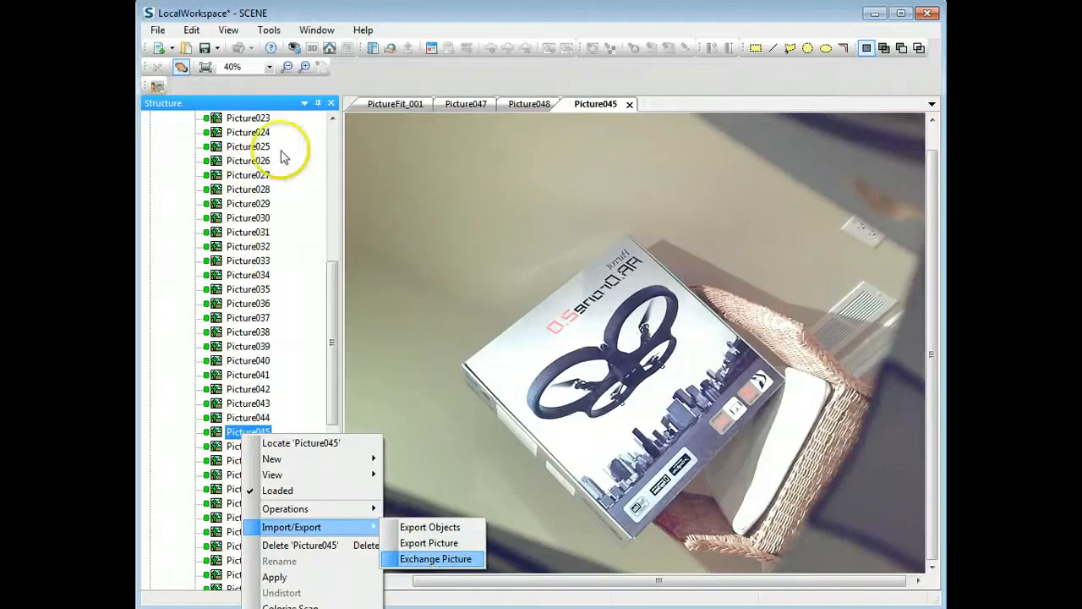
# Step: Apply the pictures to scan PictureFit_001 and check the recolored point cloud in its 3D view
pyautogui.moveTo(331, 278); pyautogui.dragTo(312, 124)
pyautogui.click(221, 147)
pyautogui.rightClick(224, 146)
pyautogui.moveTo(322, 241)
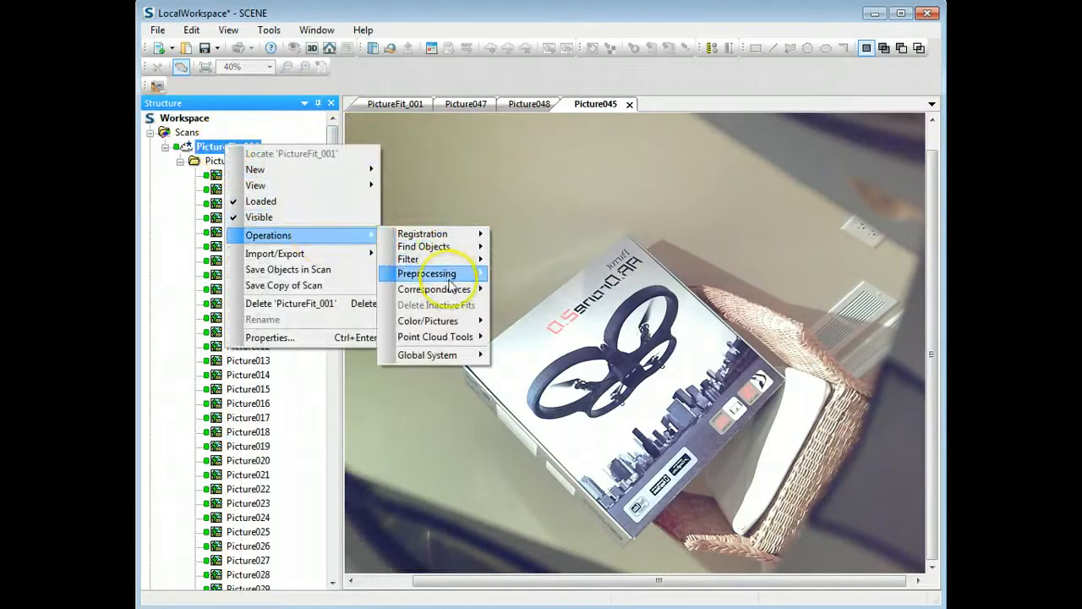
pyautogui.moveTo(474, 321)
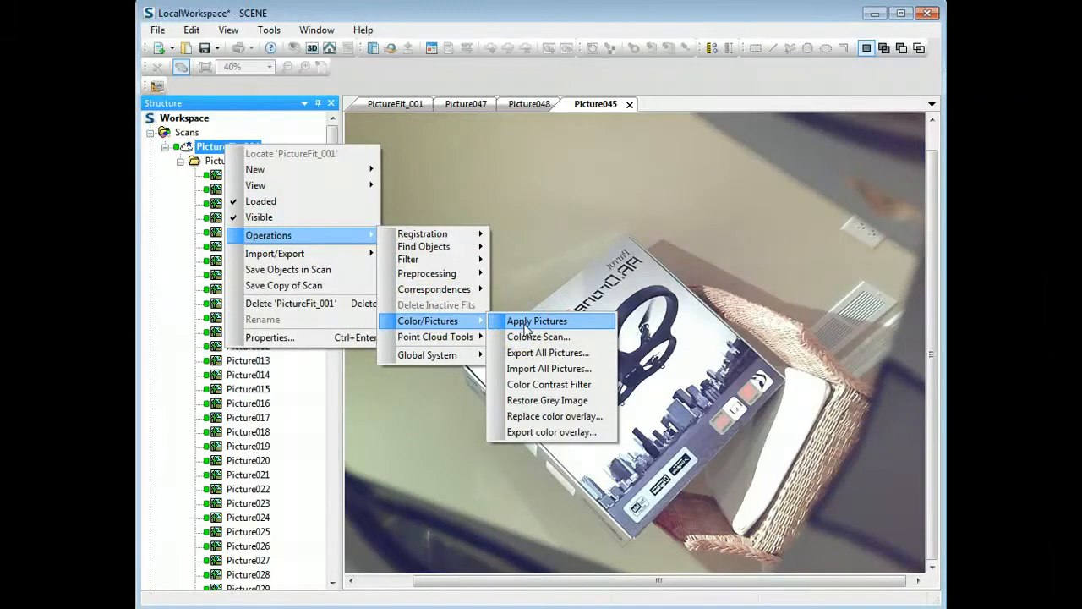
pyautogui.click(532, 322)
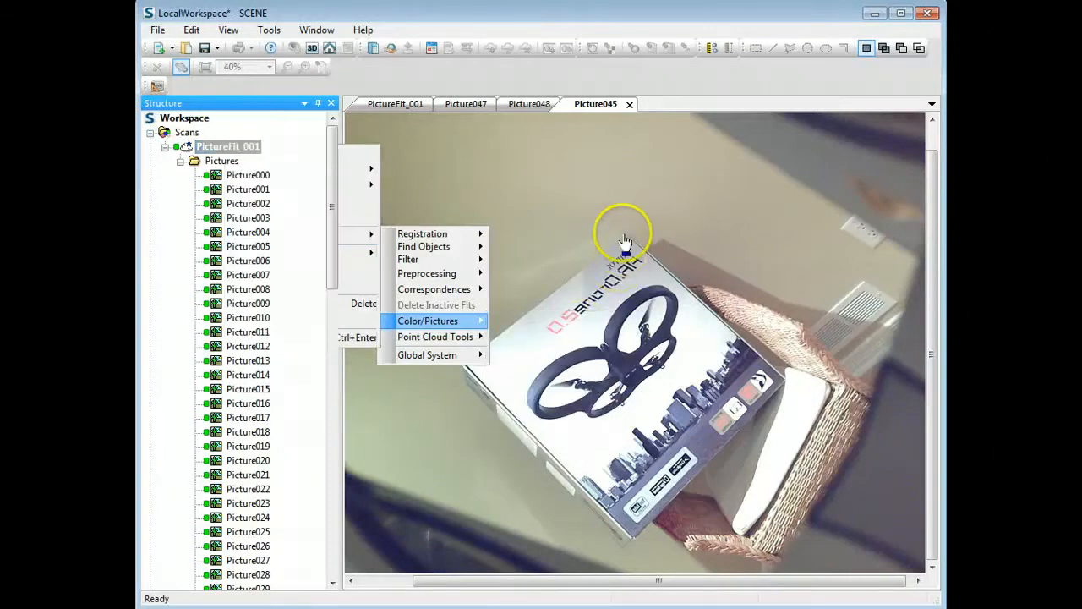
pyautogui.click(391, 104)
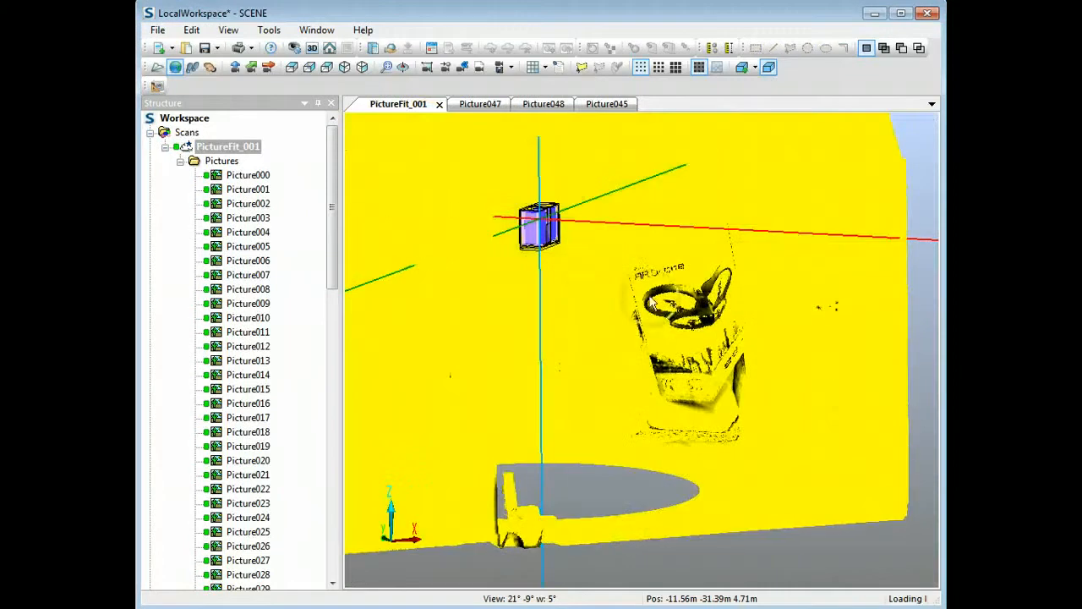
pyautogui.moveTo(593, 475); pyautogui.dragTo(621, 481)
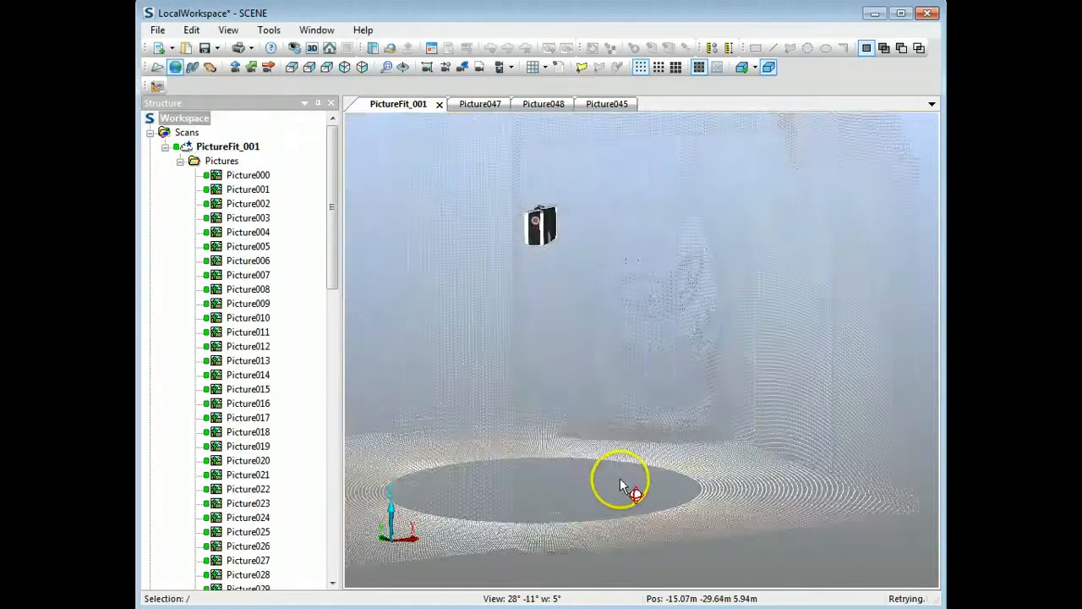
pyautogui.moveTo(635, 419); pyautogui.dragTo(638, 450)
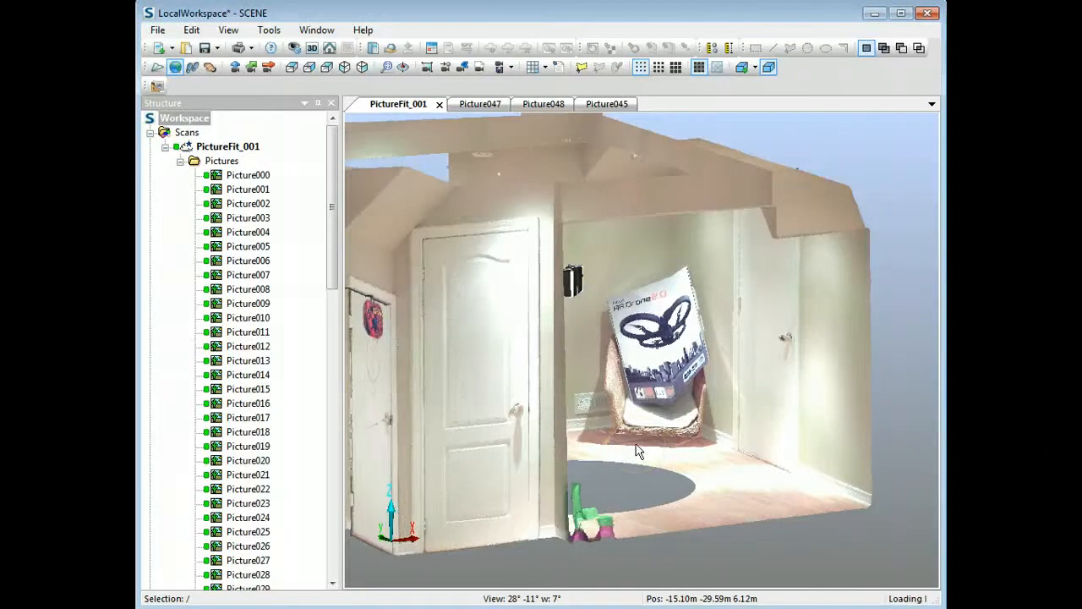
# Step: Collapse the Pictures folder and export the color overlay of scan PictureFit_001
pyautogui.click(181, 160)
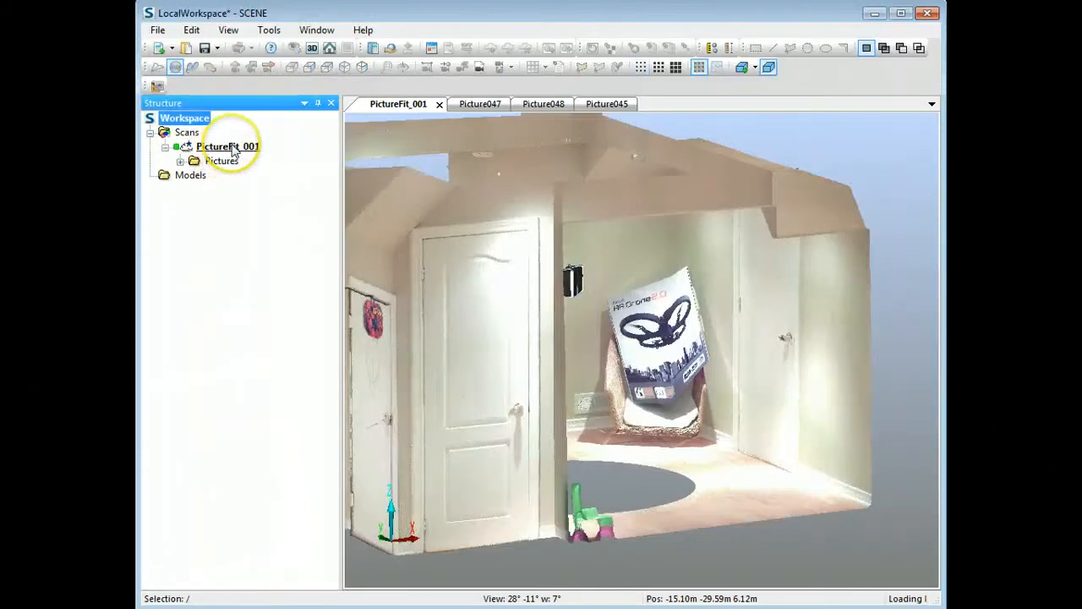
pyautogui.click(234, 151)
pyautogui.rightClick(234, 150)
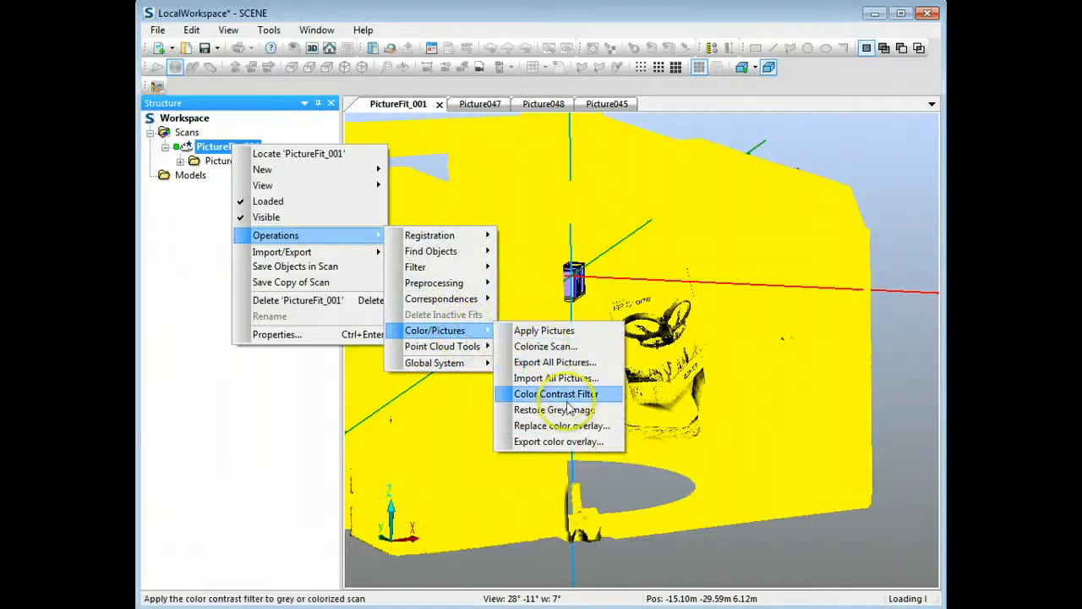
pyautogui.click(580, 443)
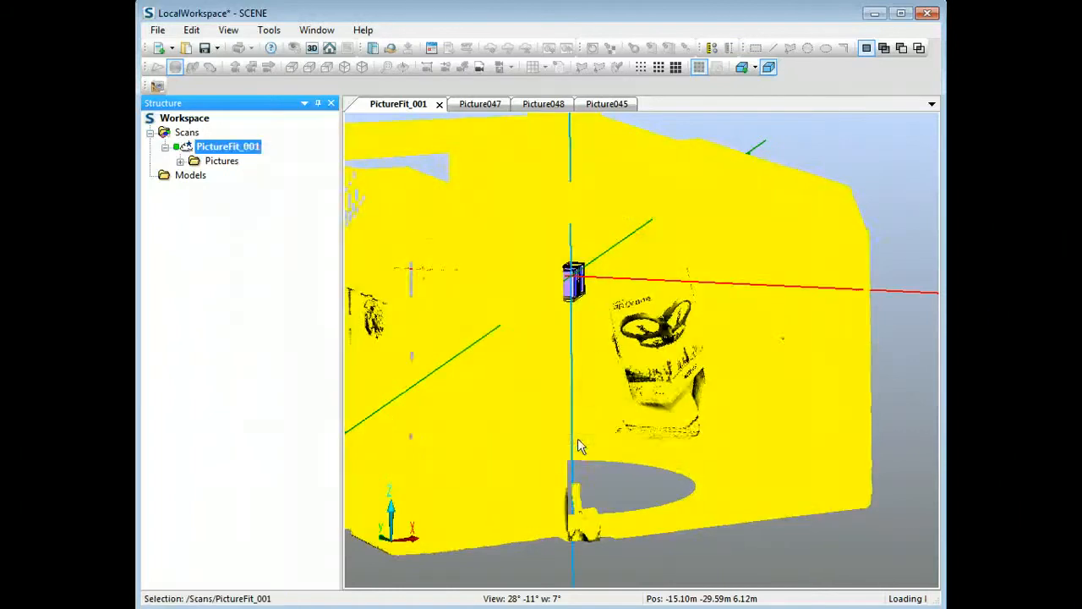
pyautogui.moveTo(569, 55); pyautogui.dragTo(487, 17)
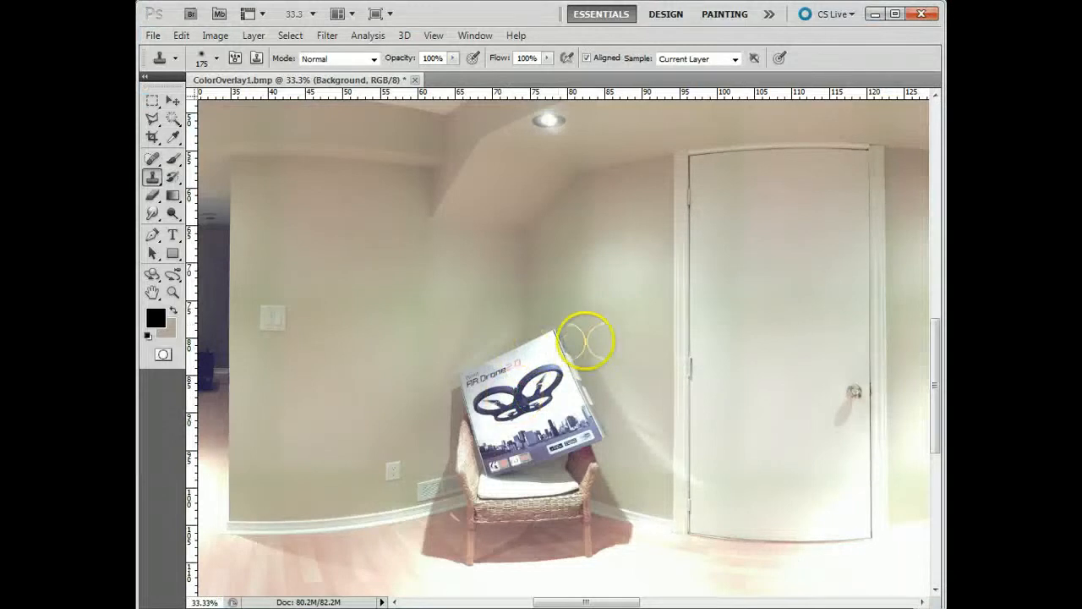
# Step: Switch to Photoshop and examine ColorOverlay1.bmp around the box, chair, door and surrounding walls
pyautogui.moveTo(615, 407)
pyautogui.mouseDown()
pyautogui.moveTo(483, 391)
pyautogui.moveTo(360, 394)
pyautogui.mouseUp()
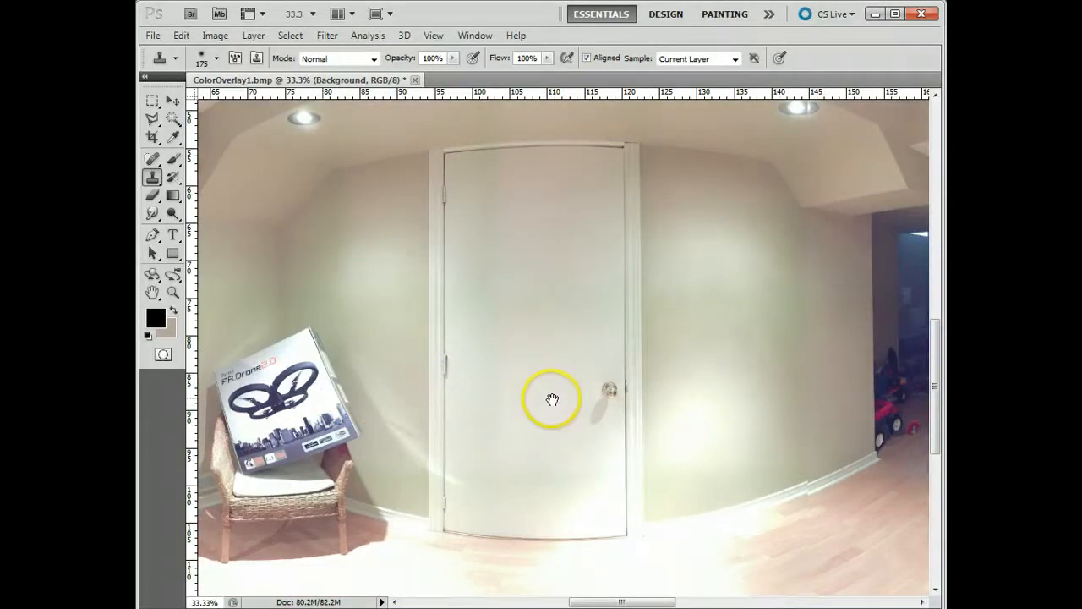
pyautogui.moveTo(374, 400); pyautogui.dragTo(563, 399)
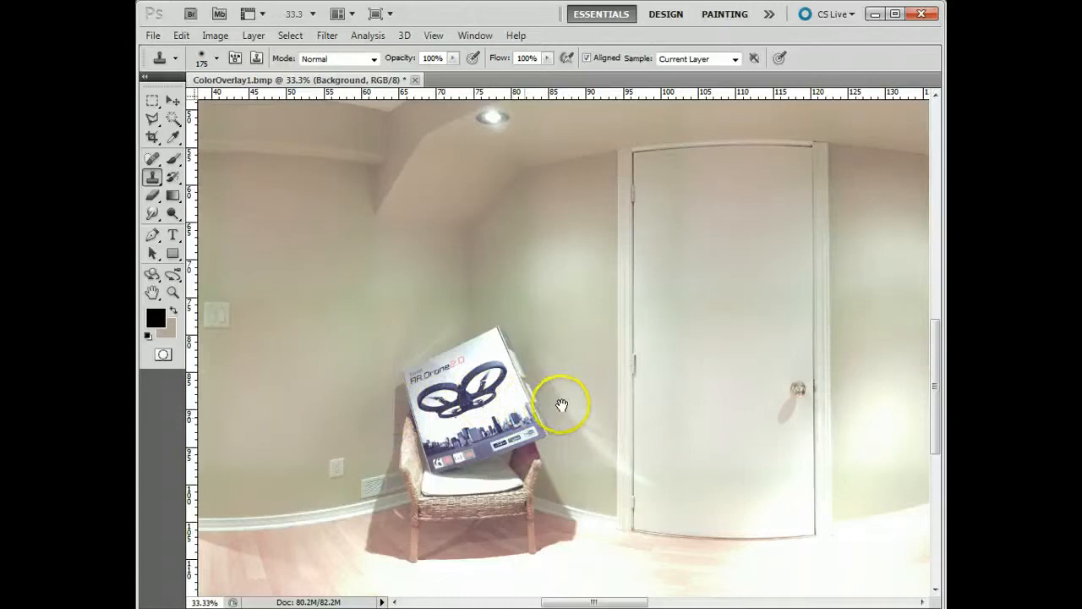
pyautogui.moveTo(388, 416); pyautogui.dragTo(355, 421)
pyautogui.click(370, 421)
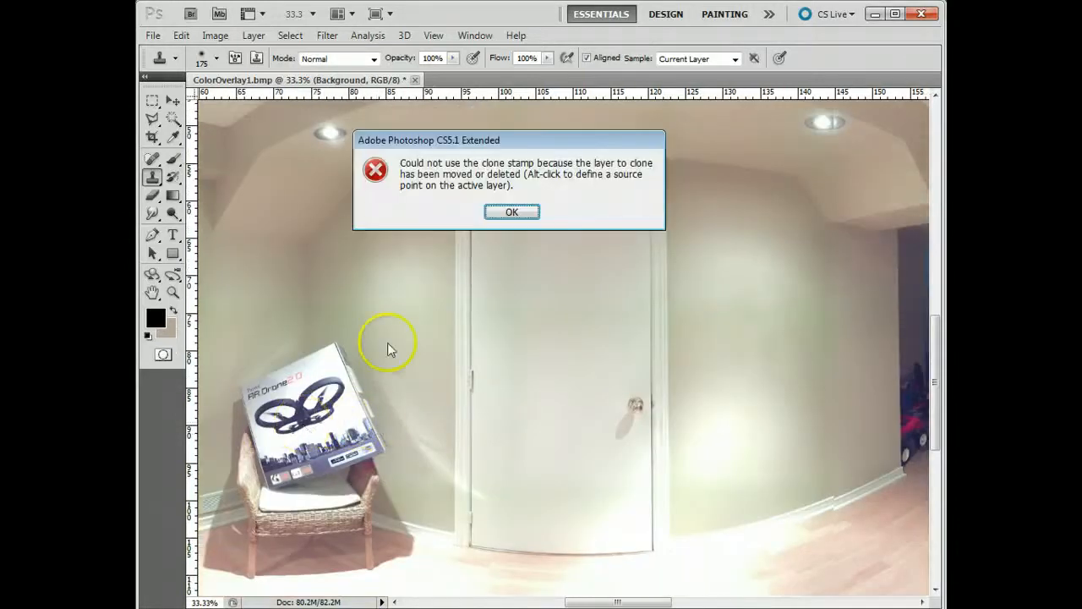
pyautogui.click(511, 212)
pyautogui.moveTo(340, 499)
pyautogui.mouseDown()
pyautogui.moveTo(415, 441)
pyautogui.moveTo(611, 338)
pyautogui.mouseUp()
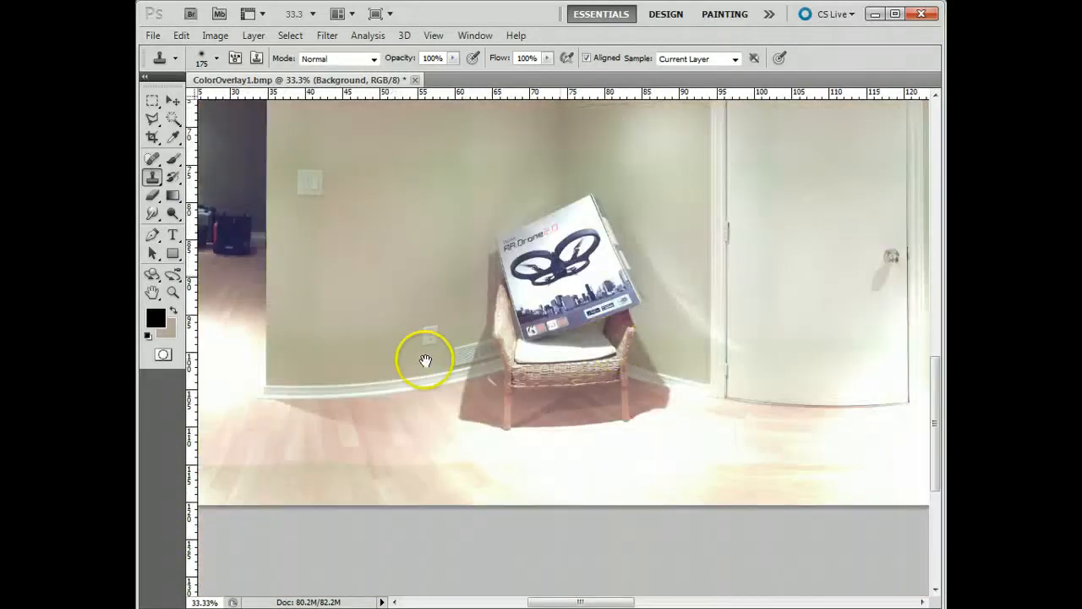
pyautogui.moveTo(431, 381); pyautogui.dragTo(344, 454)
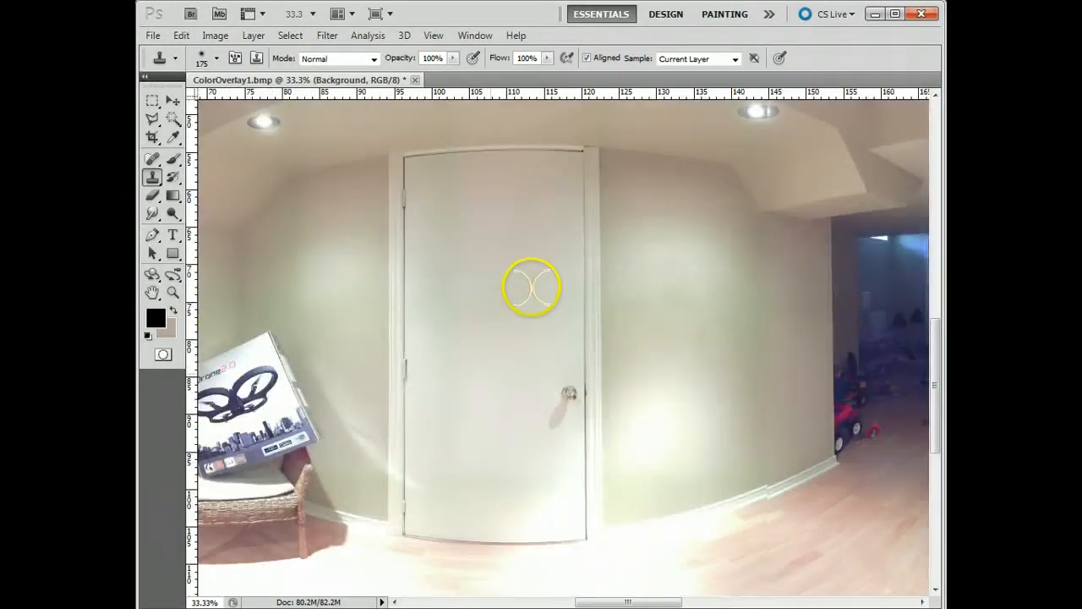
pyautogui.click(309, 410)
pyautogui.click(512, 212)
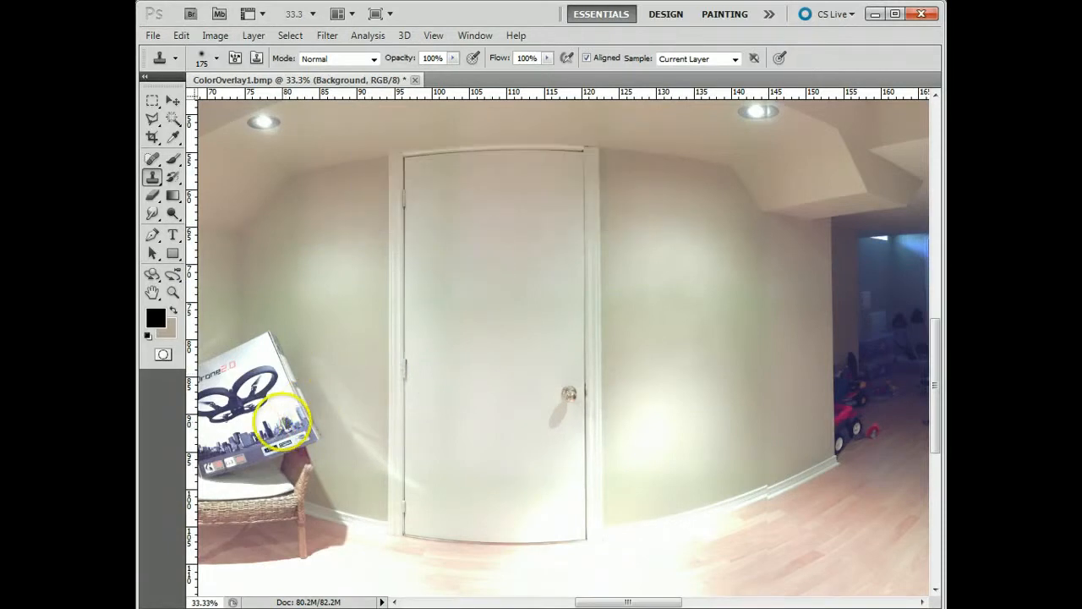
pyautogui.moveTo(284, 422); pyautogui.dragTo(339, 421)
pyautogui.moveTo(265, 423); pyautogui.dragTo(314, 422)
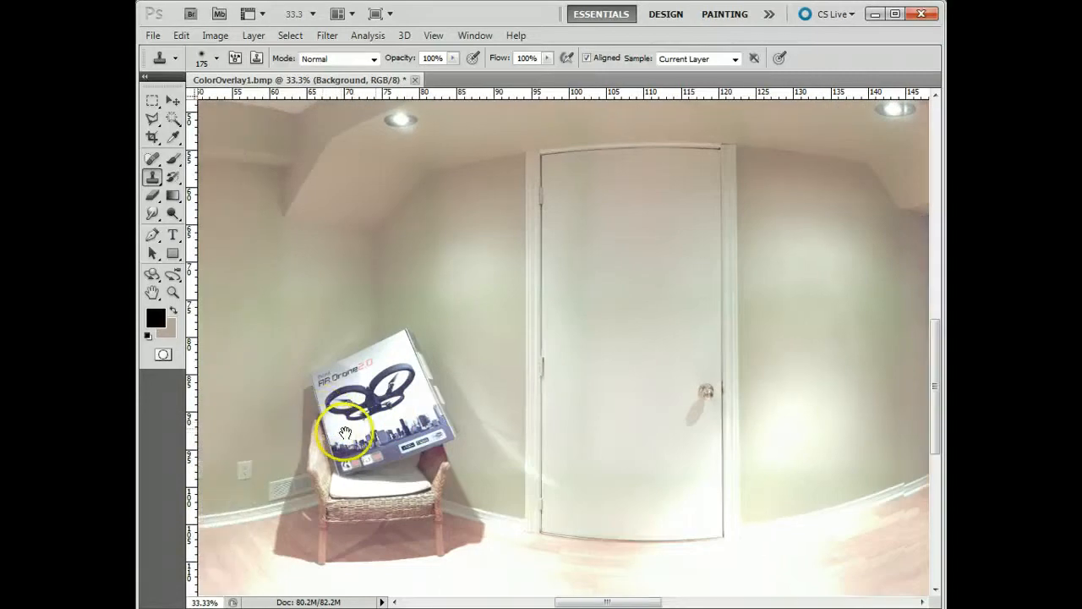
pyautogui.moveTo(337, 436); pyautogui.dragTo(372, 433)
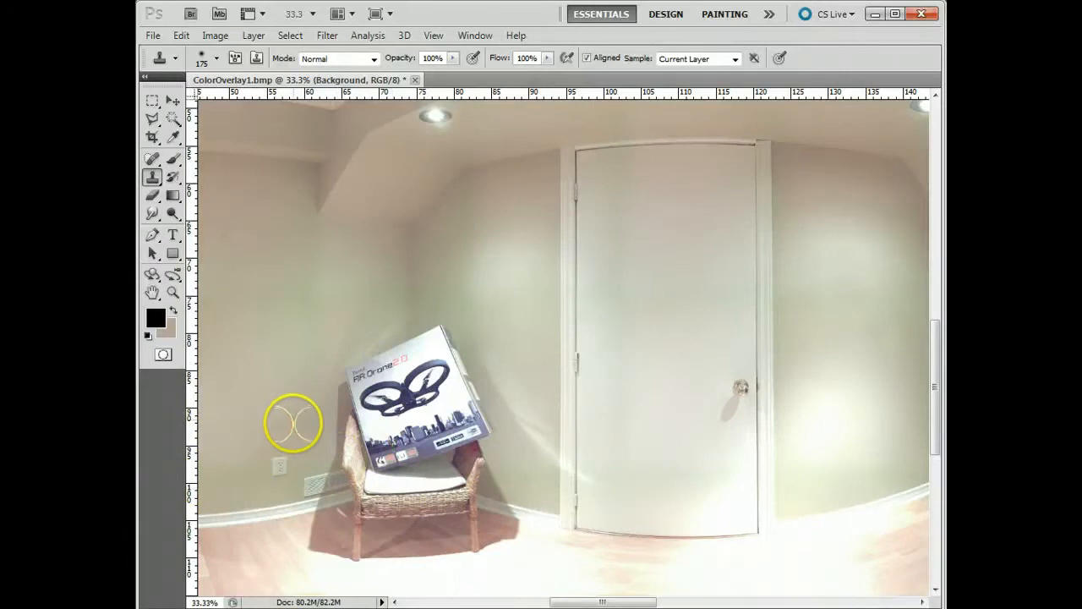
pyautogui.moveTo(285, 429); pyautogui.dragTo(344, 423)
pyautogui.moveTo(285, 402); pyautogui.dragTo(315, 404)
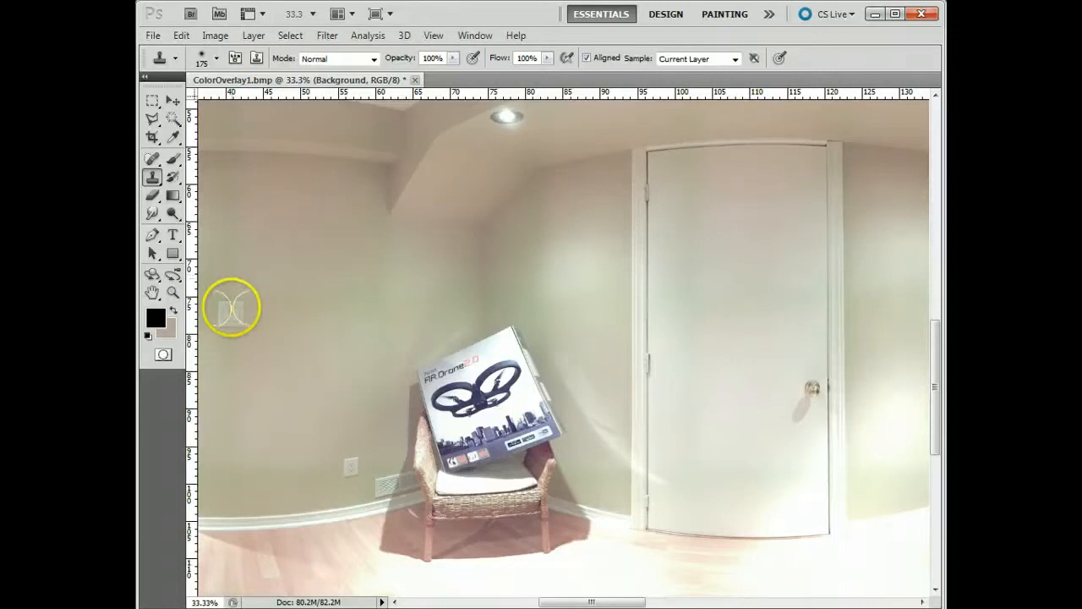
# Step: Use the Clone Stamp to remove the light switch, the wall outlet and the door knob, then zoom out to 25%
pyautogui.moveTo(230, 312)
pyautogui.mouseDown()
pyautogui.moveTo(234, 303)
pyautogui.moveTo(286, 380)
pyautogui.mouseUp()
pyautogui.keyDown('alt'); pyautogui.click(355, 432); pyautogui.keyUp('alt')
pyautogui.moveTo(351, 446); pyautogui.dragTo(345, 451)
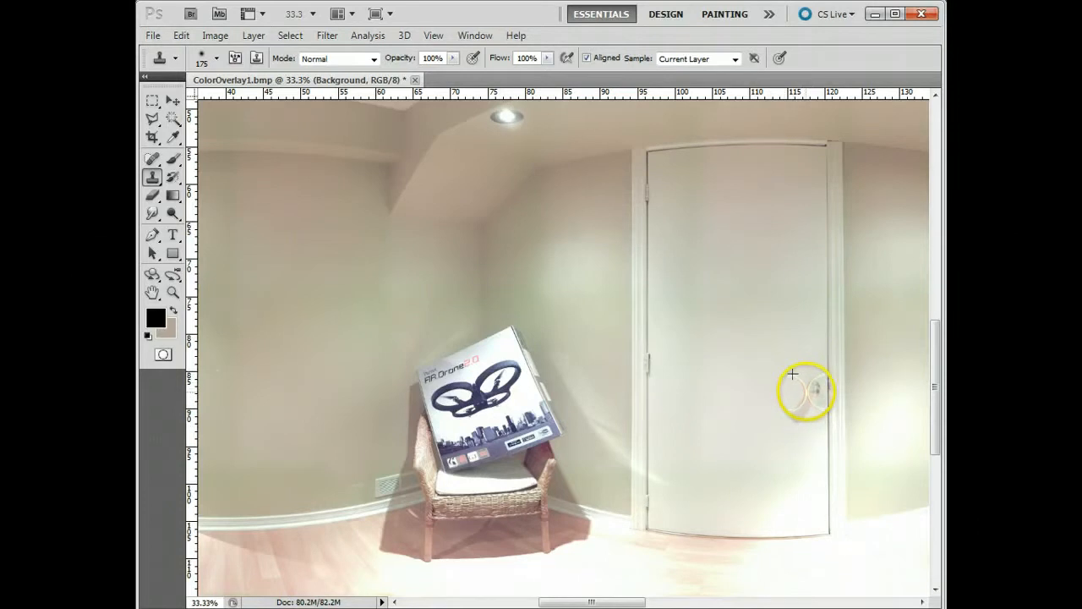
pyautogui.moveTo(808, 390)
pyautogui.mouseDown()
pyautogui.moveTo(780, 442)
pyautogui.moveTo(795, 445)
pyautogui.moveTo(799, 407)
pyautogui.mouseUp()
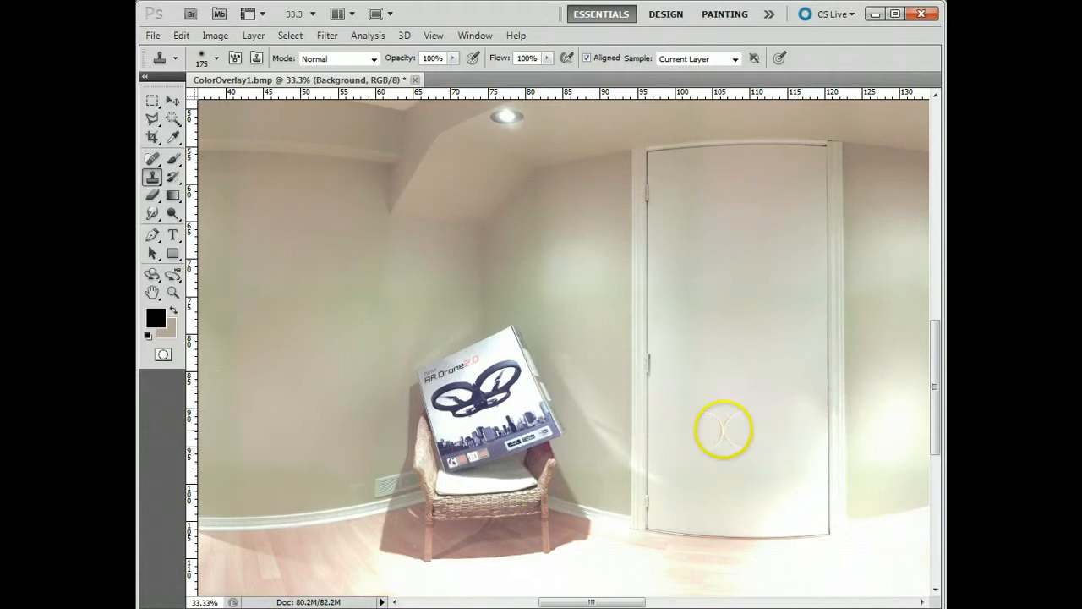
pyautogui.press('z')
pyautogui.keyDown('alt'); pyautogui.click(589, 422); pyautogui.keyUp('alt')
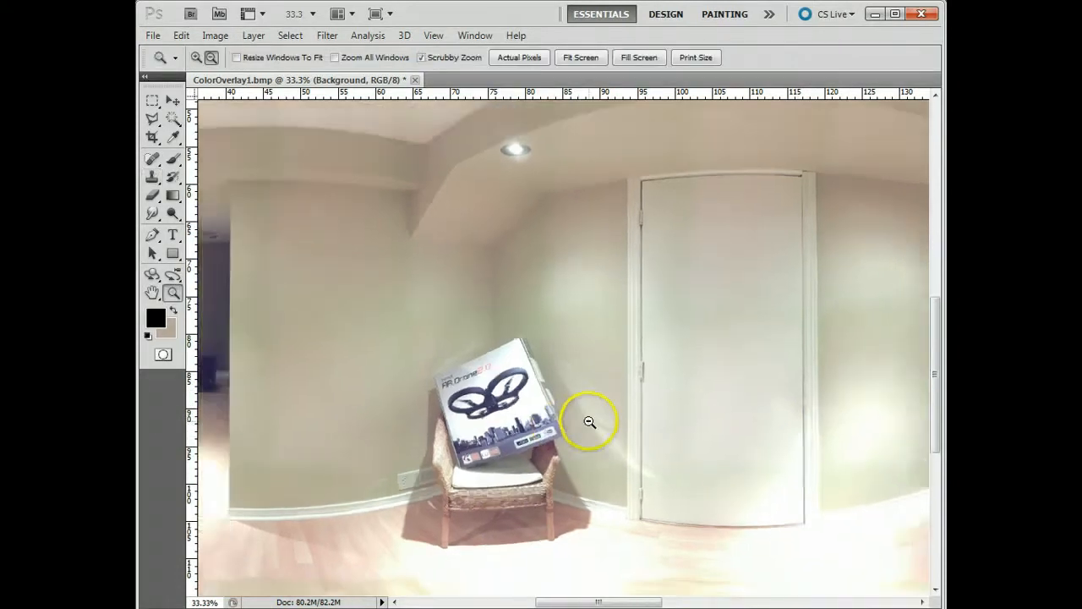
pyautogui.moveTo(671, 428); pyautogui.dragTo(645, 428)
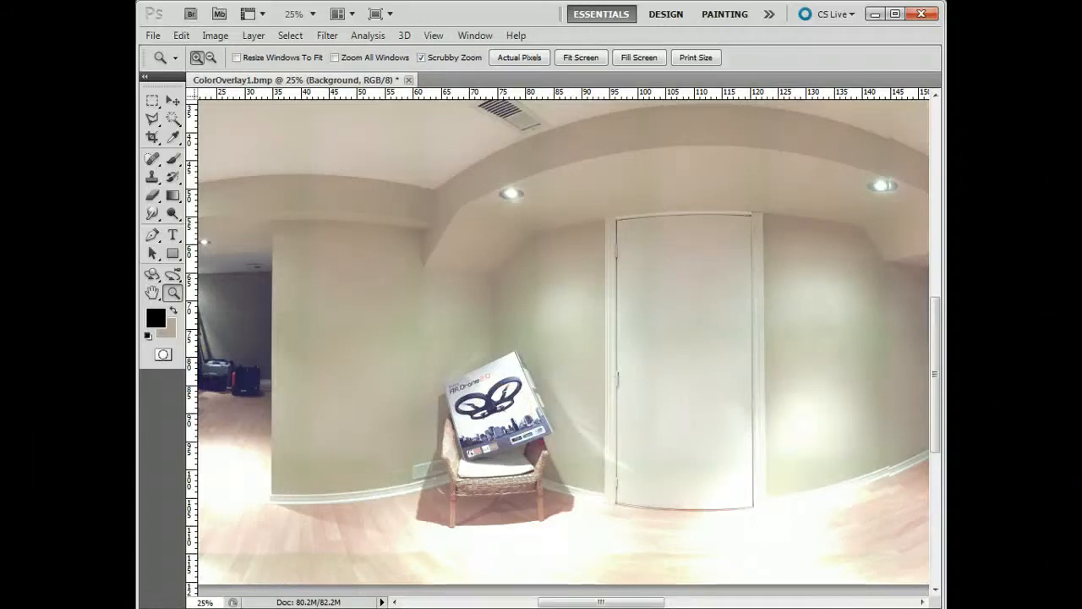
# Step: Examine the Radiohead artwork on the door and the nearby wall and drone box up close
pyautogui.click(714, 321)
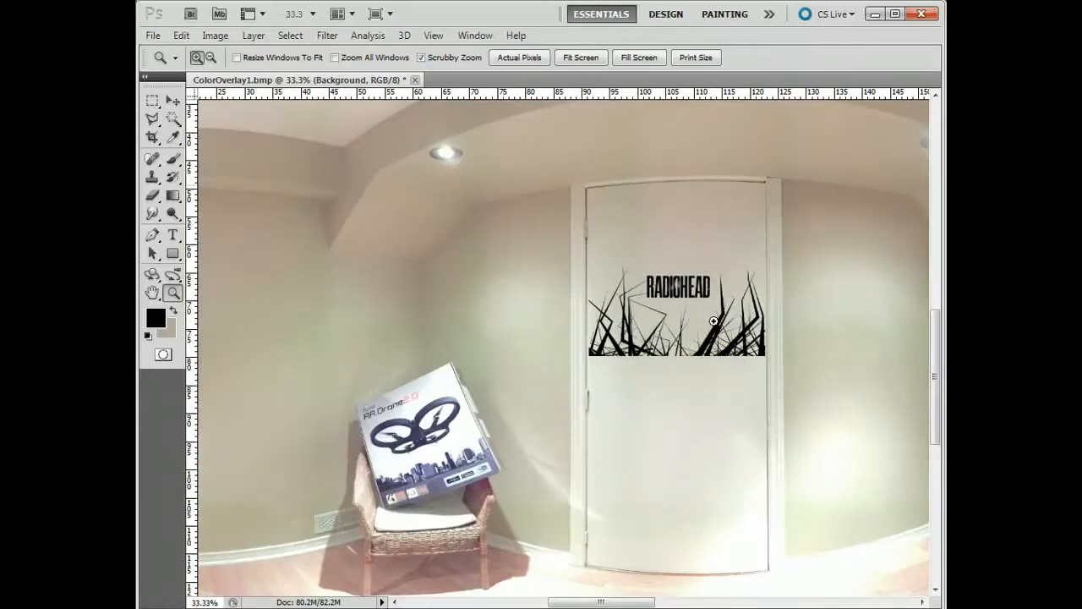
pyautogui.click(713, 321)
pyautogui.moveTo(714, 341); pyautogui.dragTo(703, 355)
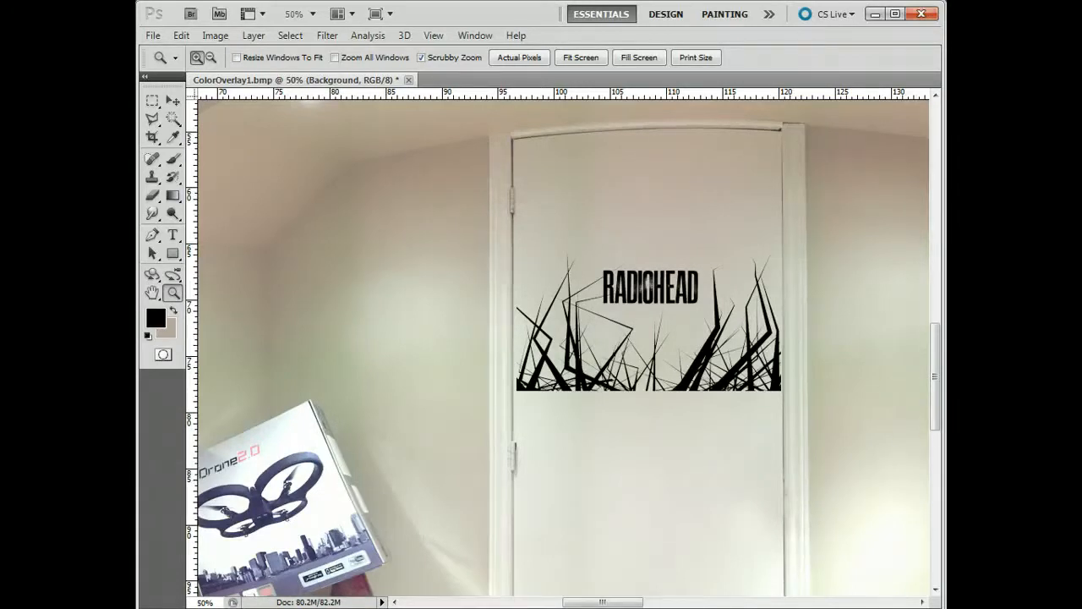
pyautogui.moveTo(395, 394); pyautogui.dragTo(723, 359)
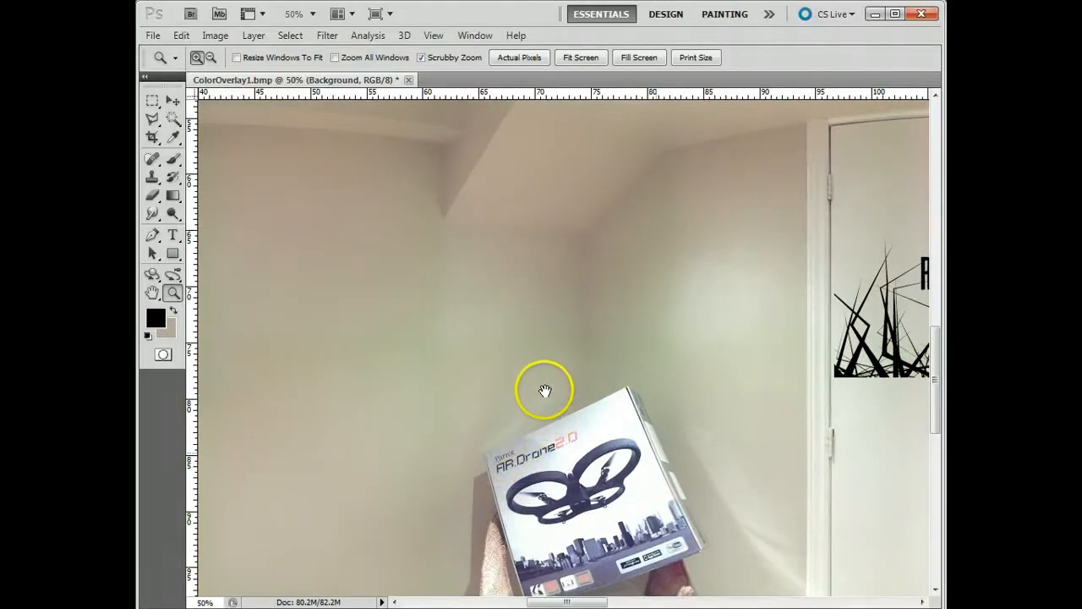
pyautogui.moveTo(712, 380); pyautogui.dragTo(545, 370)
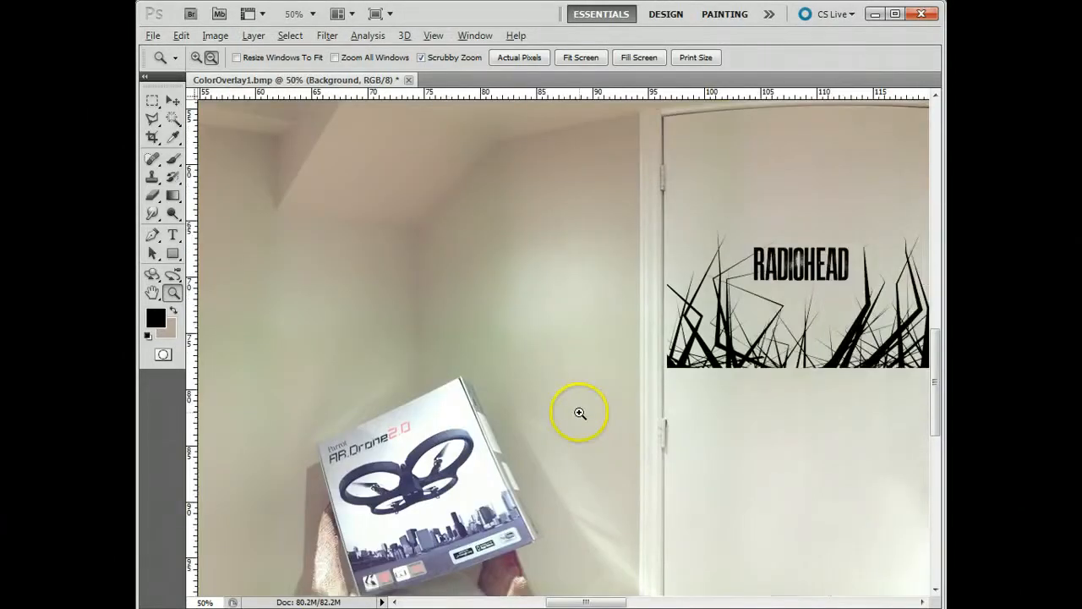
pyautogui.keyDown('alt'); pyautogui.click(579, 413); pyautogui.keyUp('alt')
pyautogui.keyDown('alt'); pyautogui.click(579, 413); pyautogui.keyUp('alt')
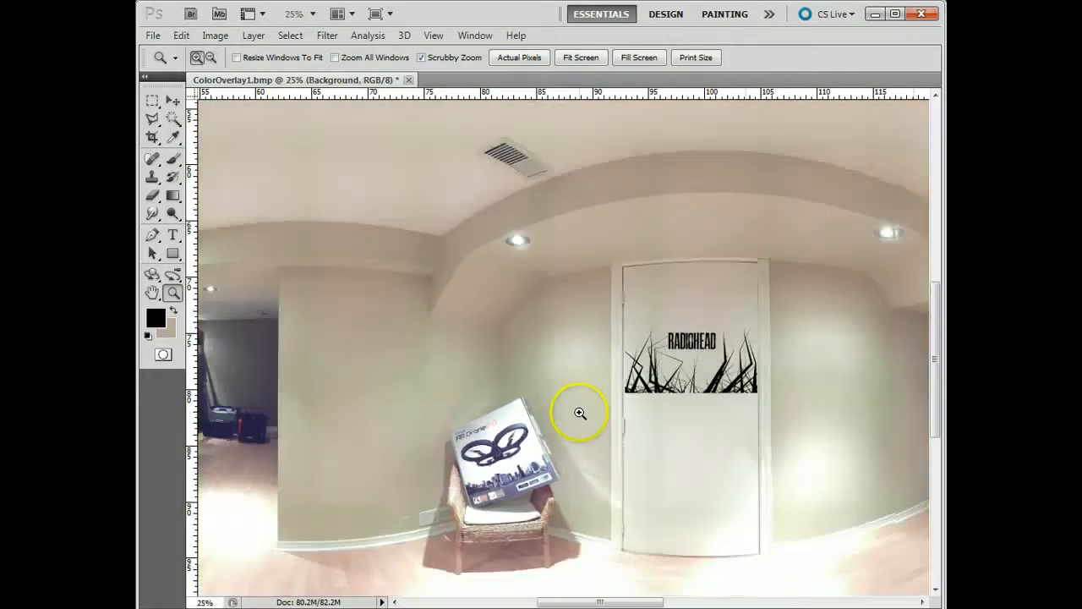
pyautogui.moveTo(599, 430); pyautogui.dragTo(582, 423)
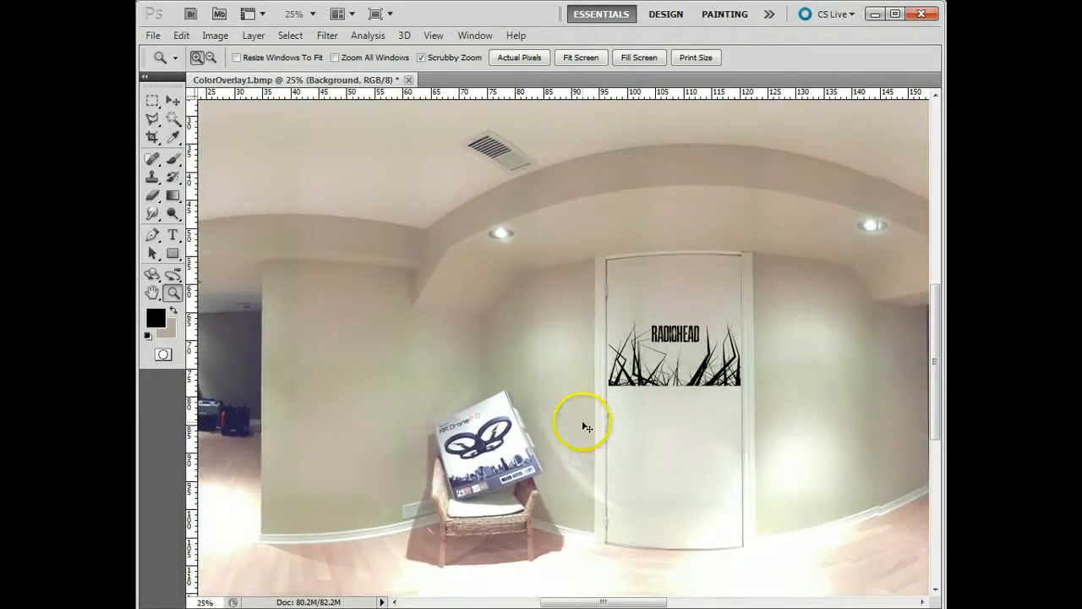
# Step: Apply a Levels adjustment to the image with black input level 76 and midtone 0.96
pyautogui.hotkey('ctrl', 'l')
pyautogui.moveTo(149, 240); pyautogui.dragTo(746, 151)
pyautogui.moveTo(594, 319); pyautogui.dragTo(654, 318)
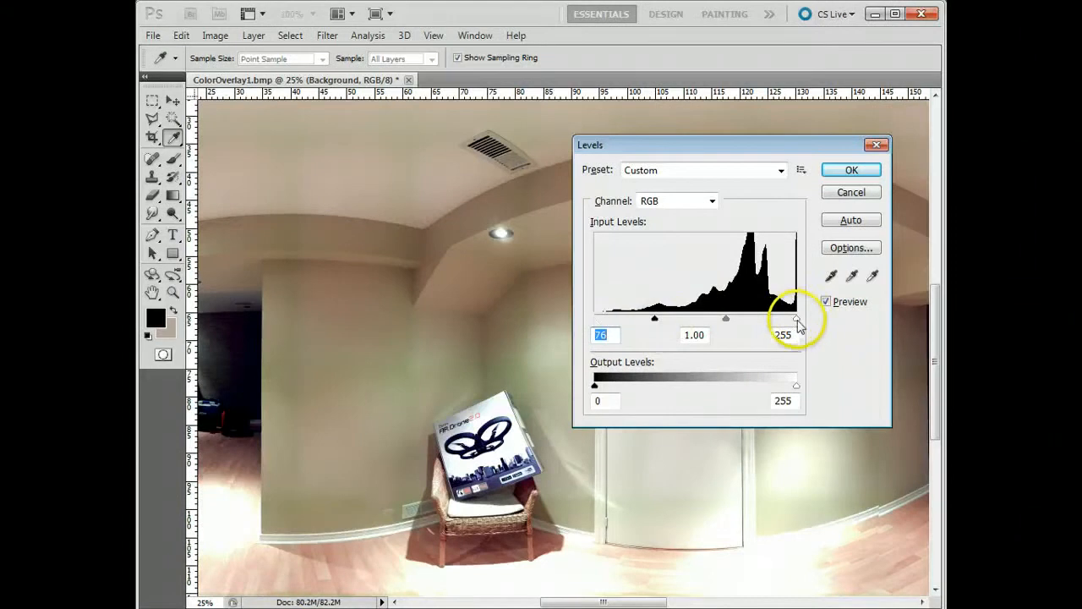
pyautogui.moveTo(730, 322); pyautogui.dragTo(729, 323)
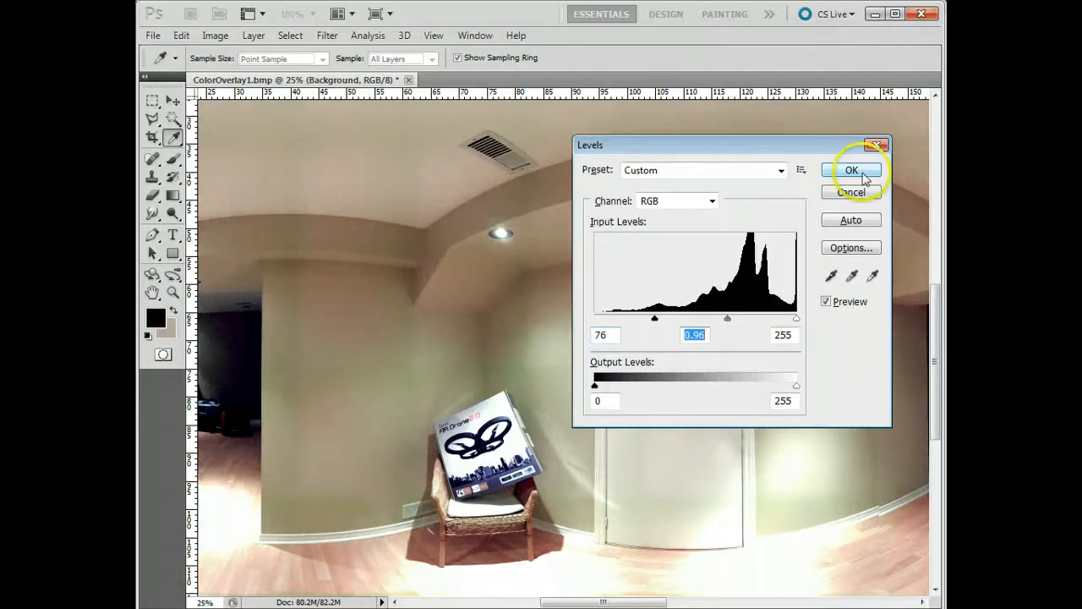
pyautogui.click(851, 170)
pyautogui.press('z')
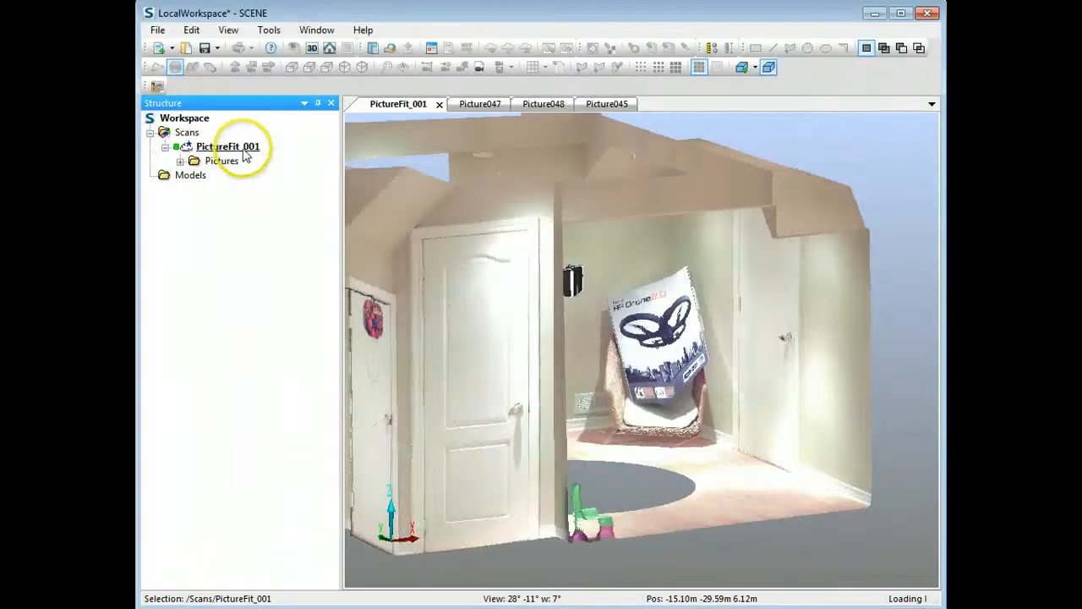
# Step: Switch to SCENE and replace the color overlay of scan PictureFit_001 with ColorOverlay1A from the Picture Fit folder
pyautogui.rightClick(245, 148)
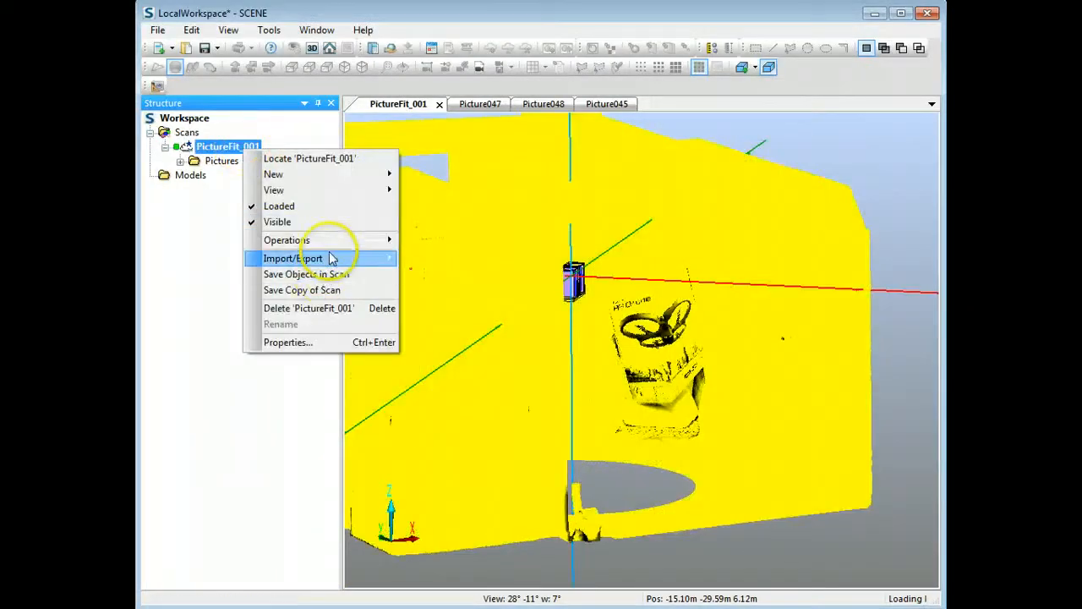
pyautogui.moveTo(342, 240)
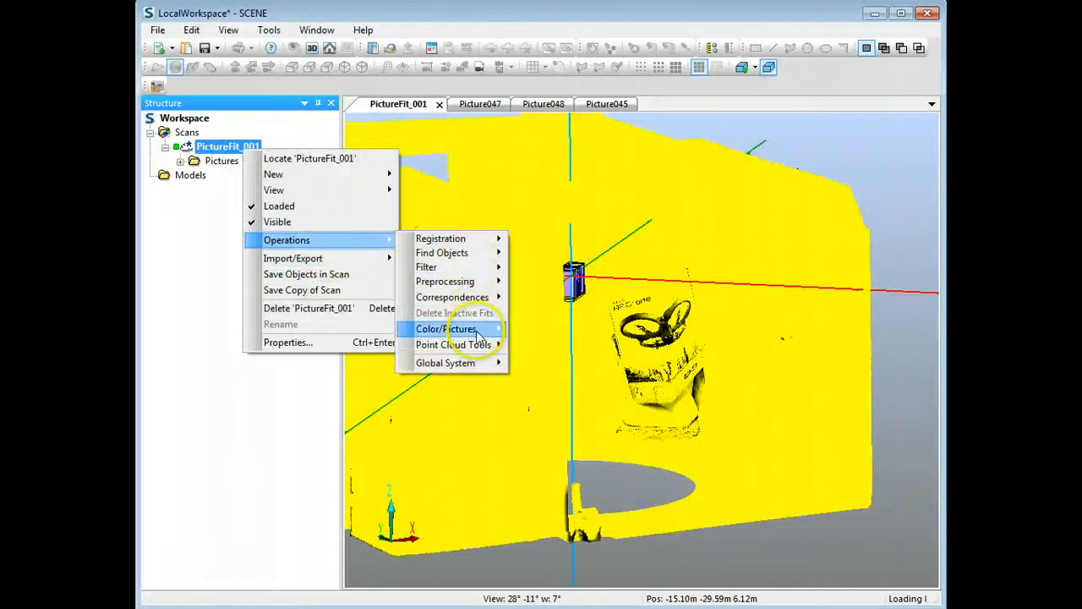
pyautogui.moveTo(478, 336)
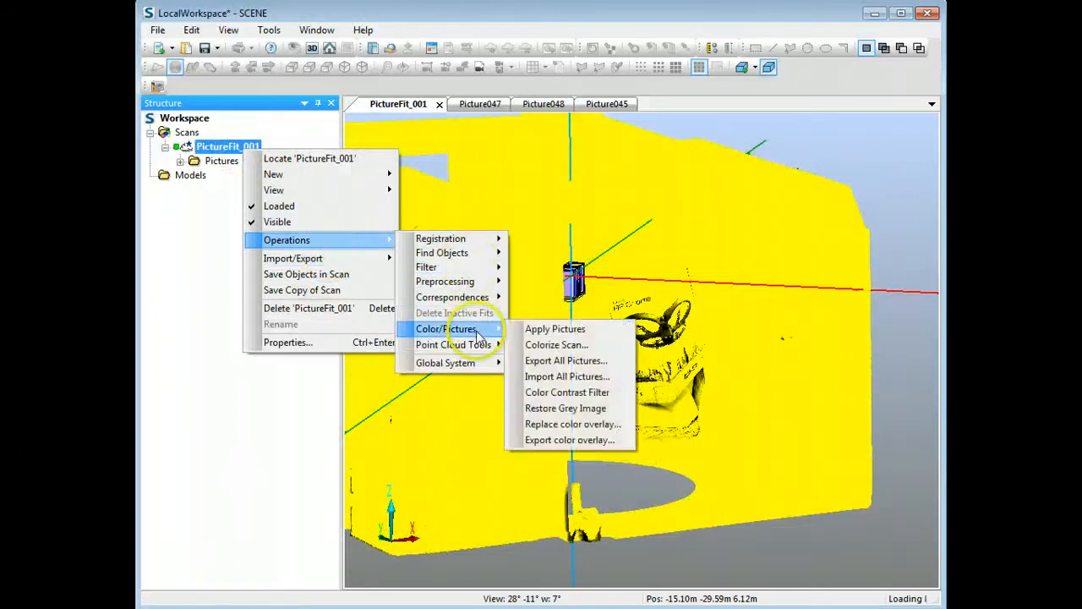
pyautogui.click(575, 425)
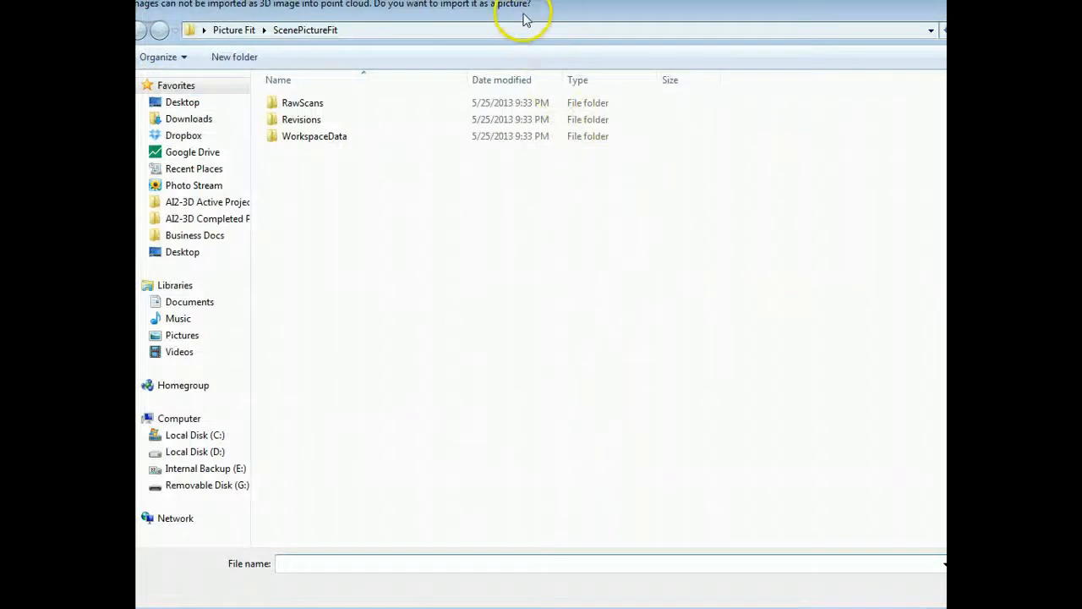
pyautogui.click(233, 30)
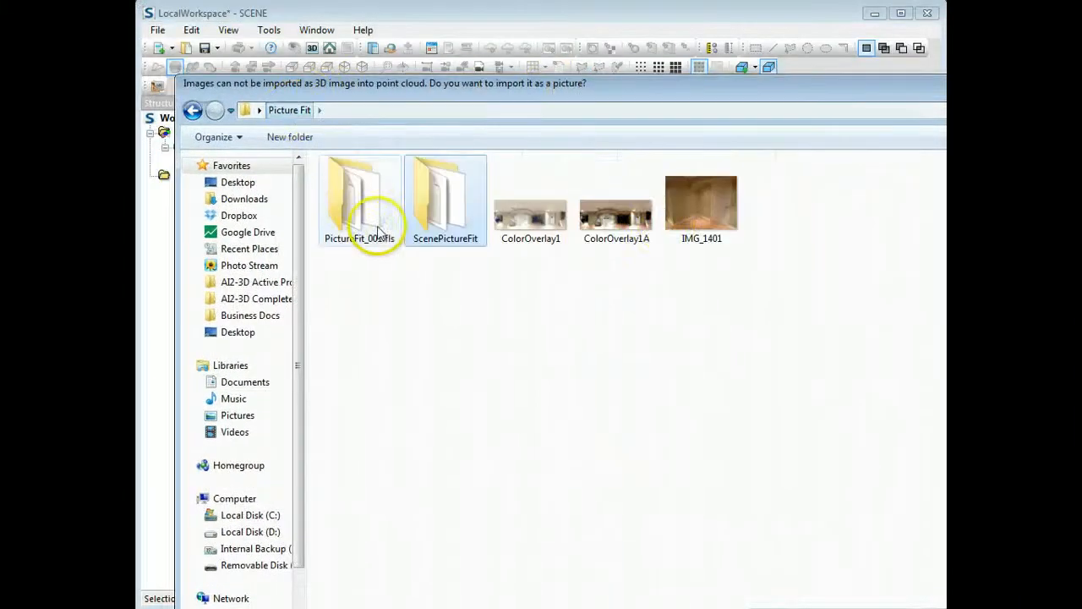
pyautogui.click(625, 228)
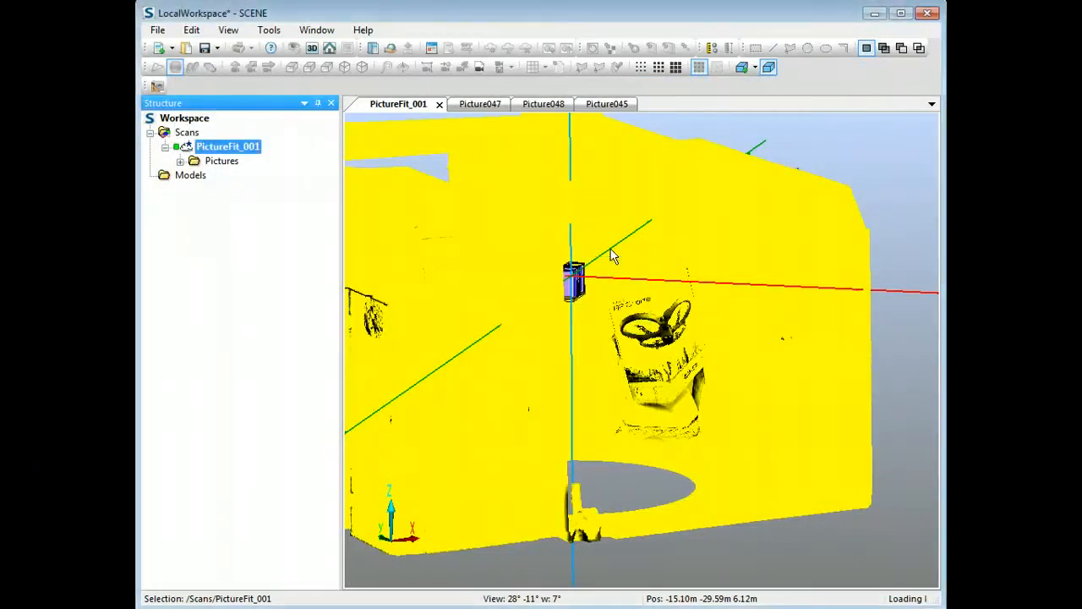
pyautogui.click(242, 251)
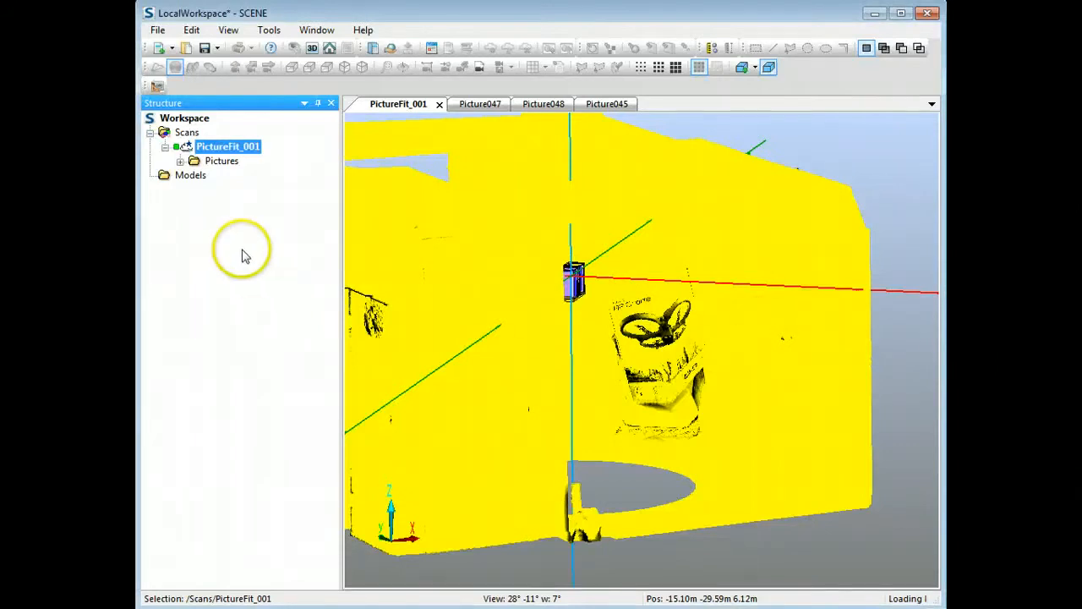
# Step: Examine the recolored point cloud in 3D around the Radiohead door, the drone box and the surrounding walls
pyautogui.click(804, 467)
pyautogui.moveTo(804, 468); pyautogui.dragTo(634, 420)
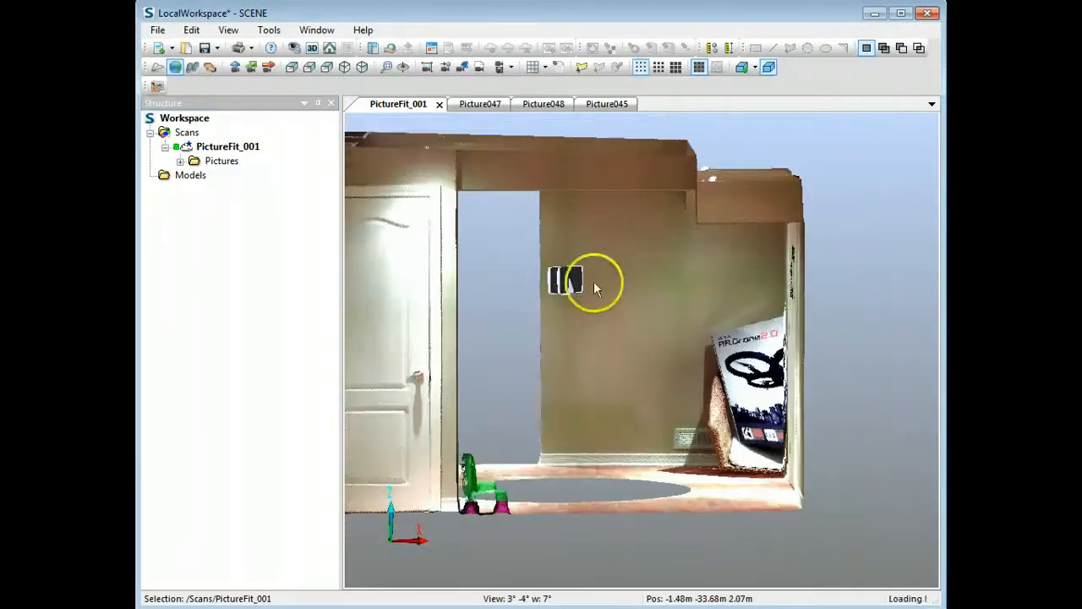
pyautogui.moveTo(551, 414); pyautogui.dragTo(771, 361)
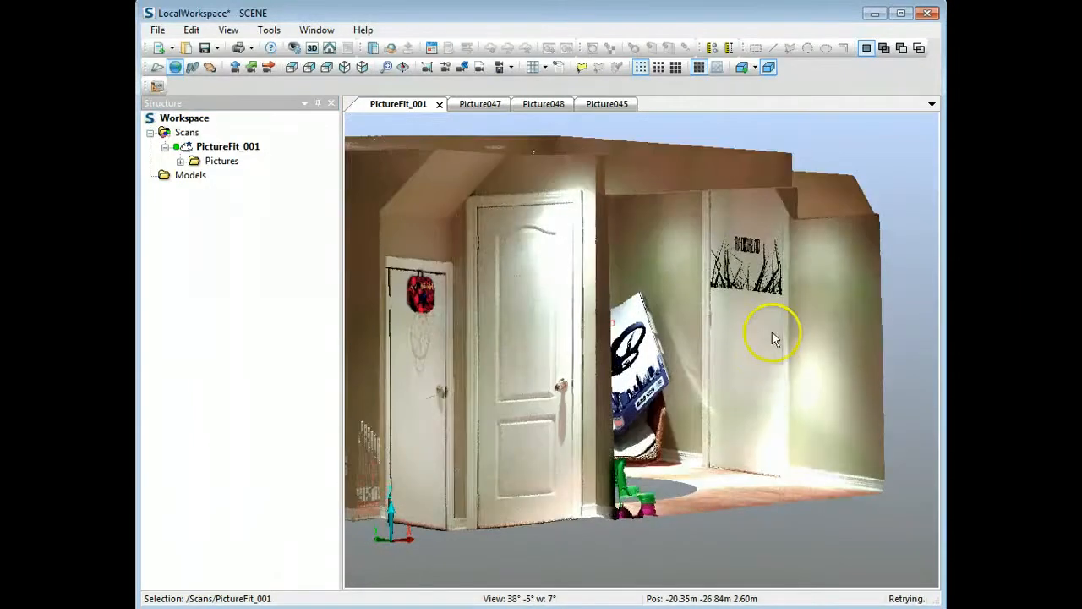
pyautogui.scroll(2, 752, 261)
pyautogui.moveTo(617, 275); pyautogui.dragTo(688, 259)
pyautogui.scroll(2, 744, 270)
pyautogui.moveTo(558, 284); pyautogui.dragTo(786, 348)
pyautogui.moveTo(690, 299); pyautogui.dragTo(726, 365, button='middle')
pyautogui.scroll(-3, 726, 365)
pyautogui.moveTo(664, 379); pyautogui.dragTo(633, 391)
pyautogui.moveTo(622, 336); pyautogui.dragTo(687, 430, button='middle')
pyautogui.moveTo(650, 420)
pyautogui.mouseDown()
pyautogui.moveTo(664, 418)
pyautogui.moveTo(633, 426)
pyautogui.mouseUp()
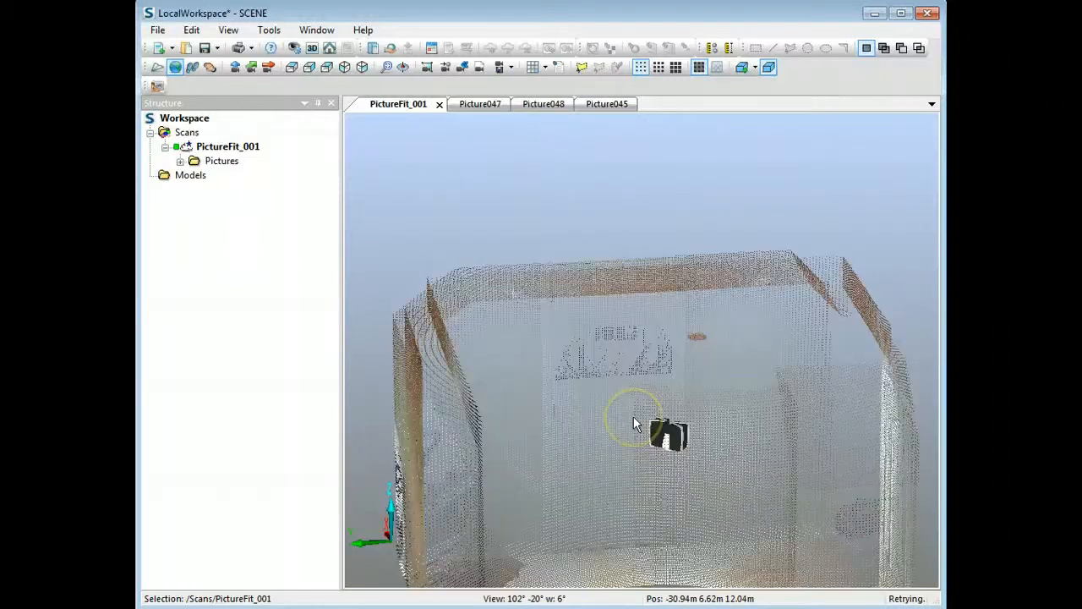
pyautogui.scroll(2, 635, 425)
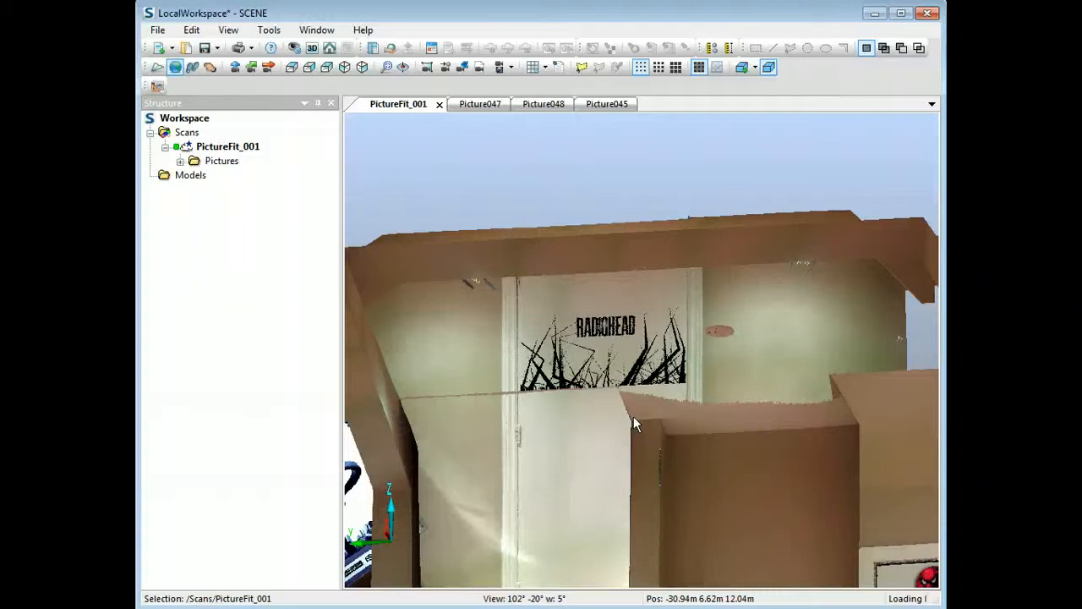
pyautogui.scroll(-1, 634, 420)
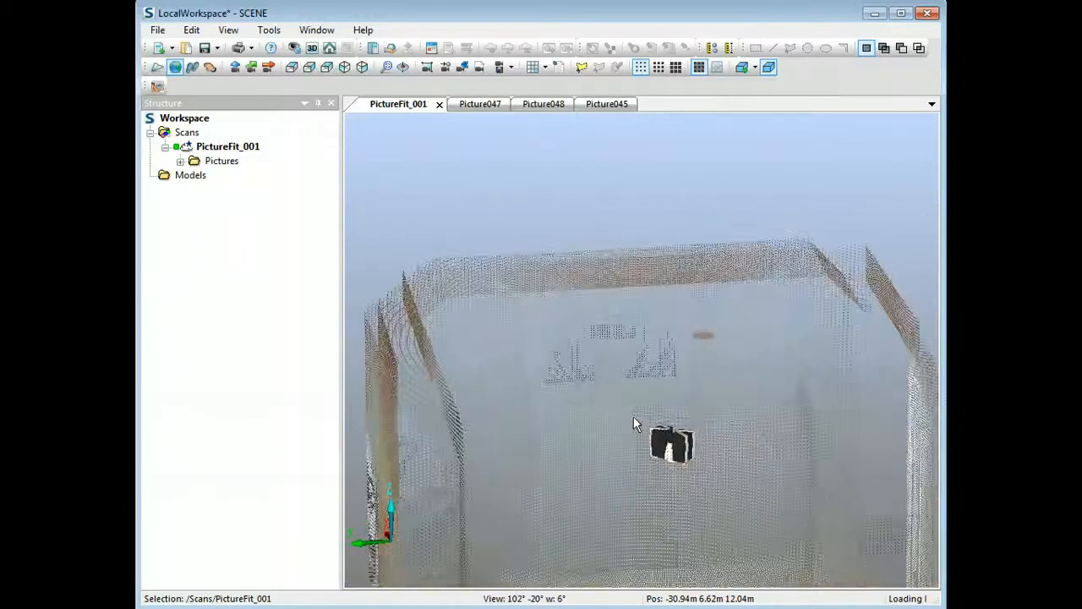
pyautogui.moveTo(679, 431); pyautogui.dragTo(729, 346)
pyautogui.moveTo(680, 412); pyautogui.dragTo(612, 425)
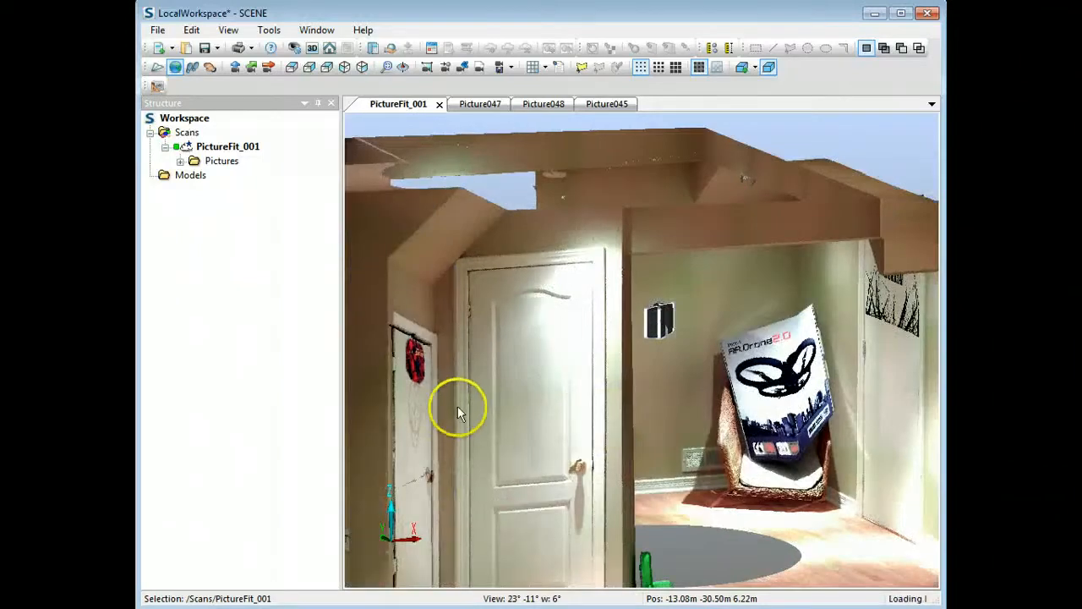
# Step: Replace the color overlay of scan PictureFit_001 with ColorOverlay1 and check the doors and drone box in 3D
pyautogui.click(228, 150)
pyautogui.moveTo(302, 237)
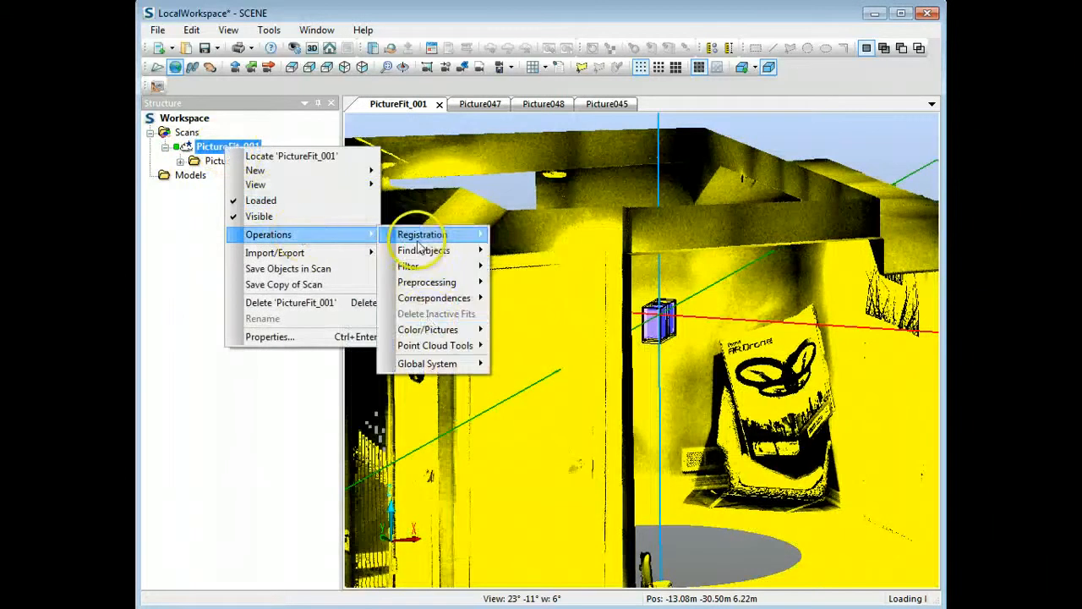
pyautogui.moveTo(439, 330)
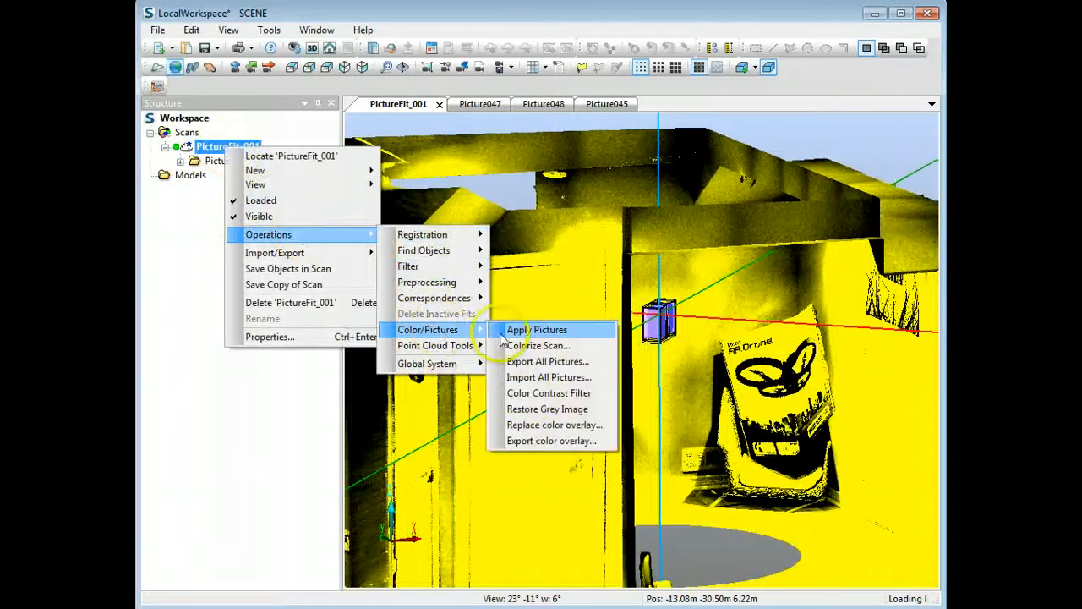
pyautogui.click(539, 441)
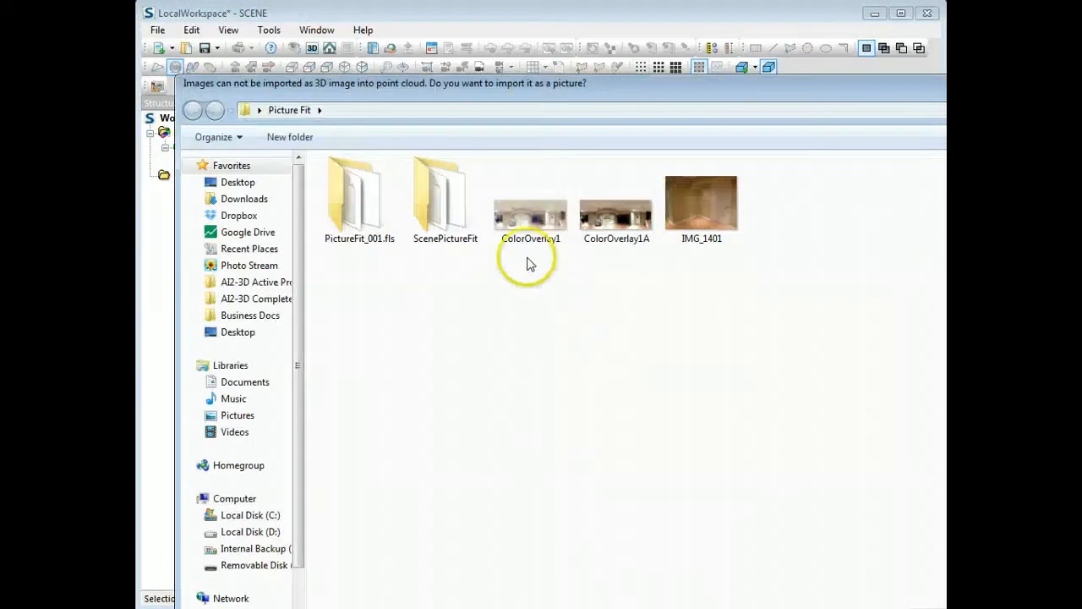
pyautogui.doubleClick(528, 230)
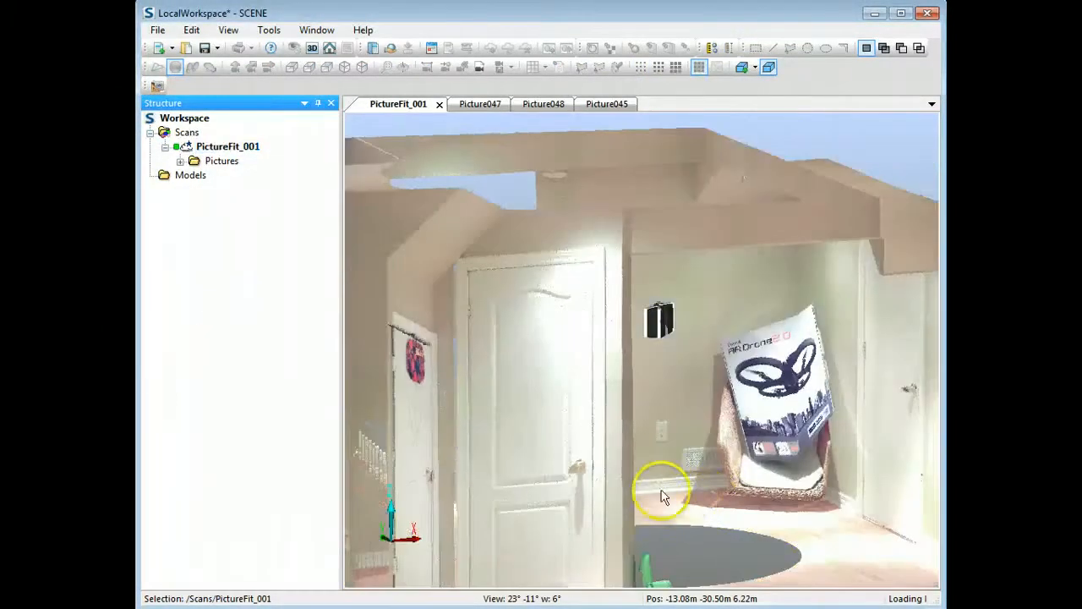
pyautogui.click(644, 447)
pyautogui.moveTo(589, 396); pyautogui.dragTo(640, 412)
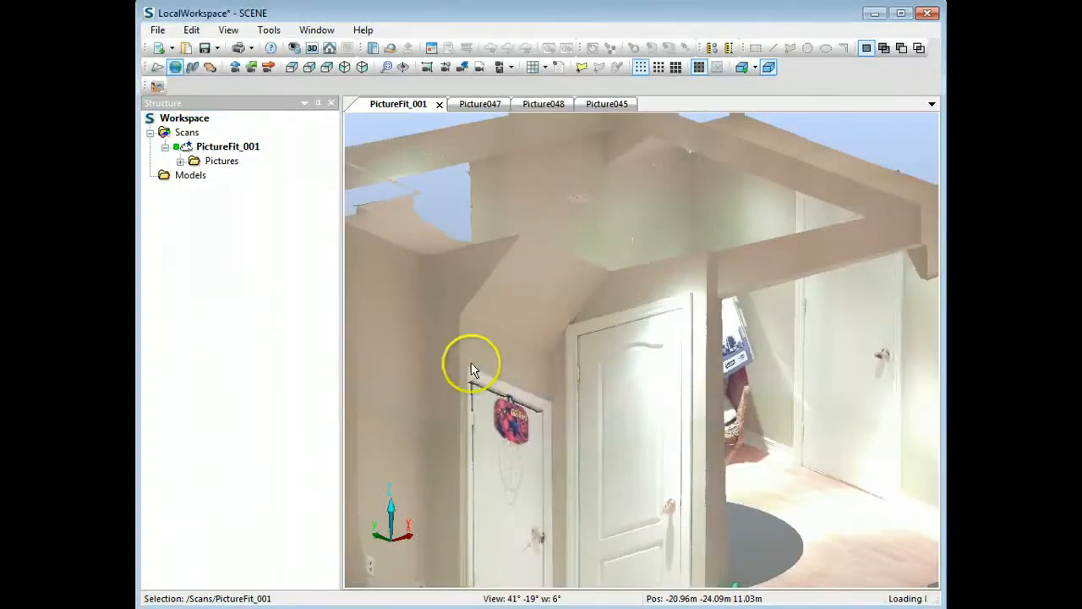
pyautogui.moveTo(621, 361); pyautogui.dragTo(629, 382)
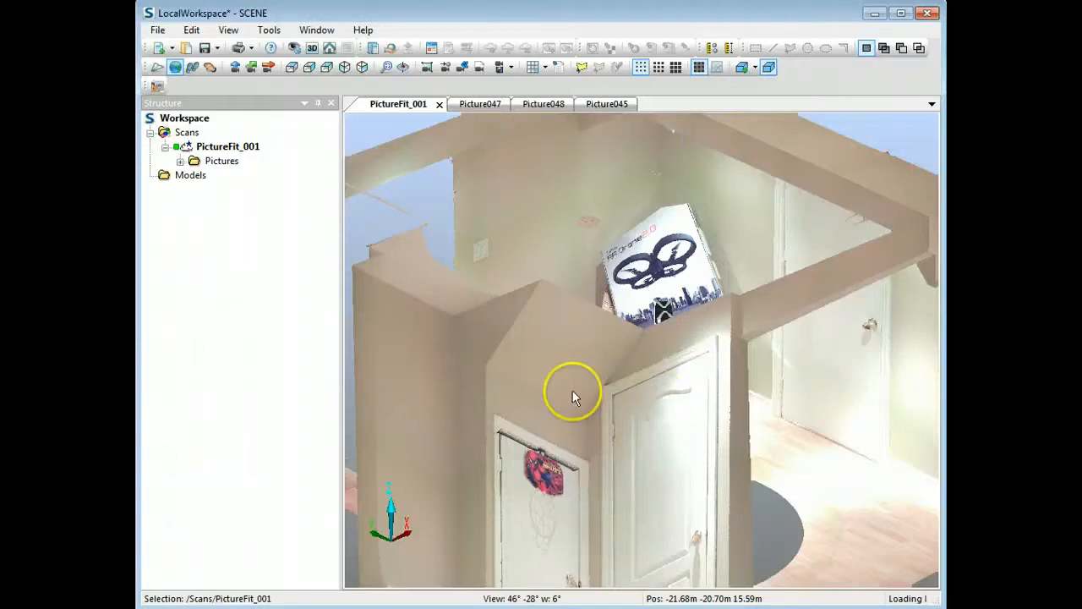
pyautogui.moveTo(697, 288); pyautogui.dragTo(725, 379)
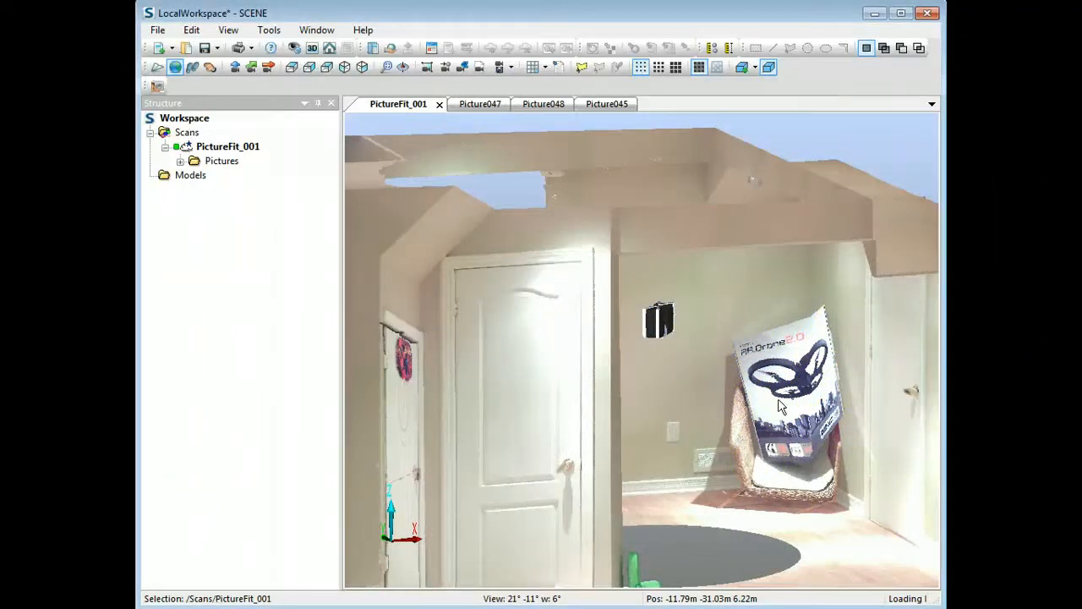
# Step: Open Colorize Scan for PictureFit_001 and load IMG_1401 from the Picture Fit folder as its image file
pyautogui.rightClick(242, 150)
pyautogui.moveTo(346, 236)
pyautogui.moveTo(452, 302)
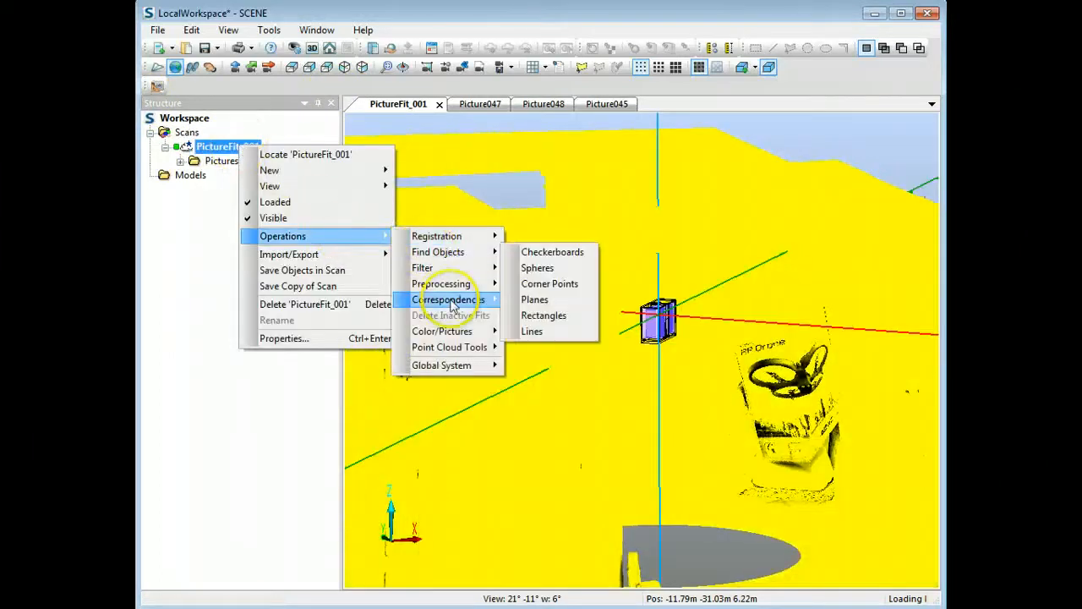
pyautogui.moveTo(456, 333)
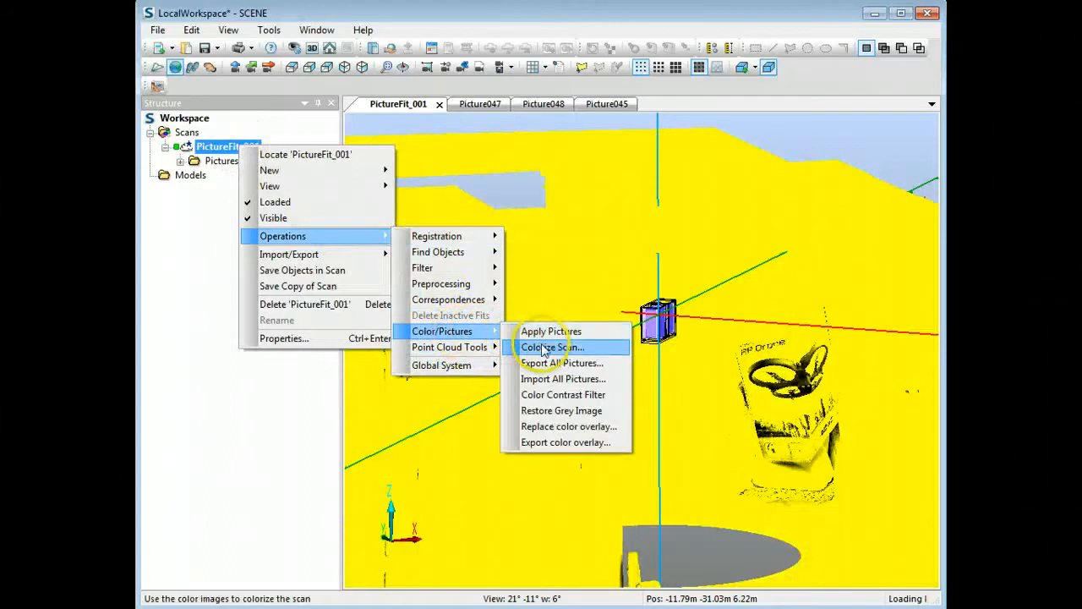
pyautogui.click(544, 348)
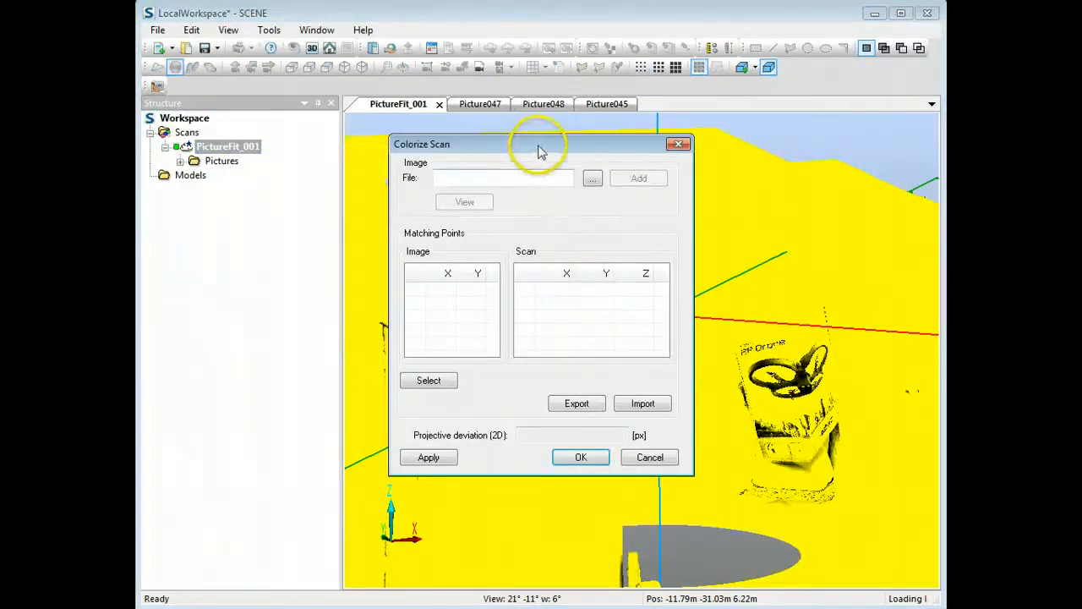
pyautogui.moveTo(533, 150); pyautogui.dragTo(714, 136)
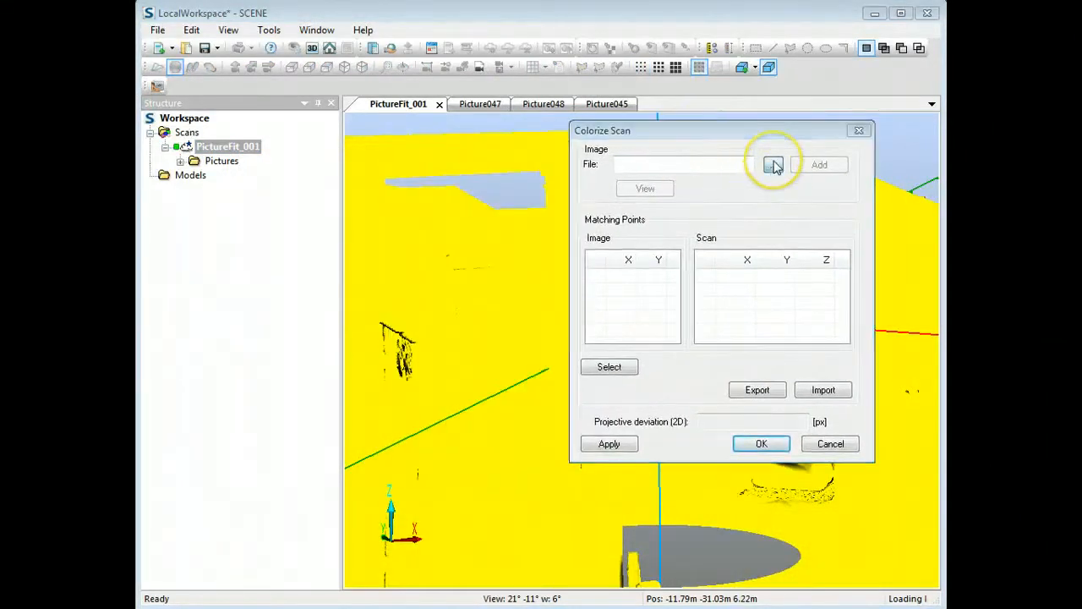
pyautogui.click(774, 166)
pyautogui.click(548, 221)
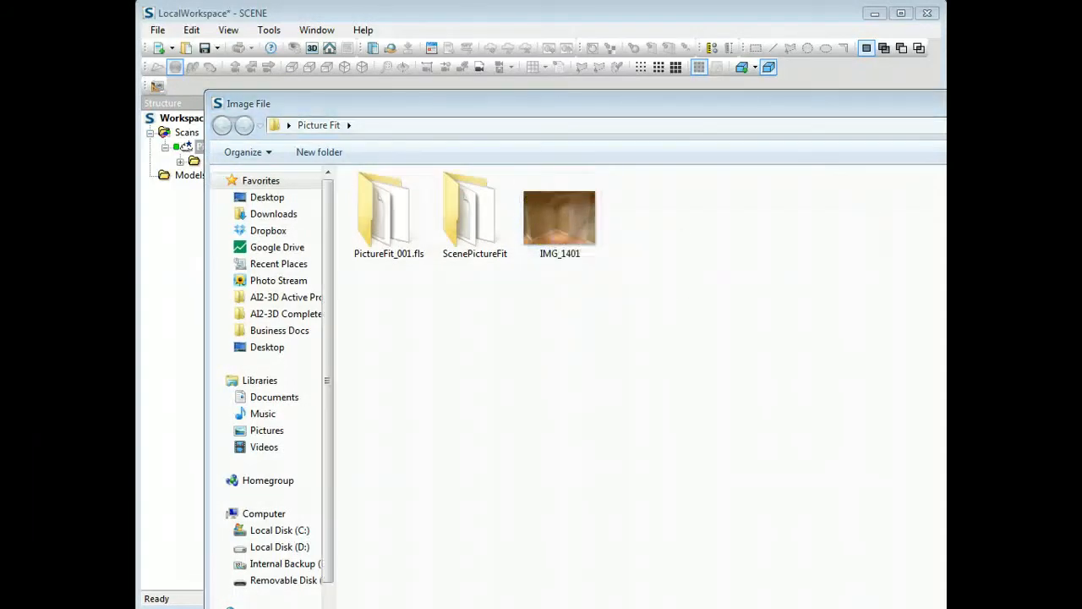
pyautogui.doubleClick(572, 219)
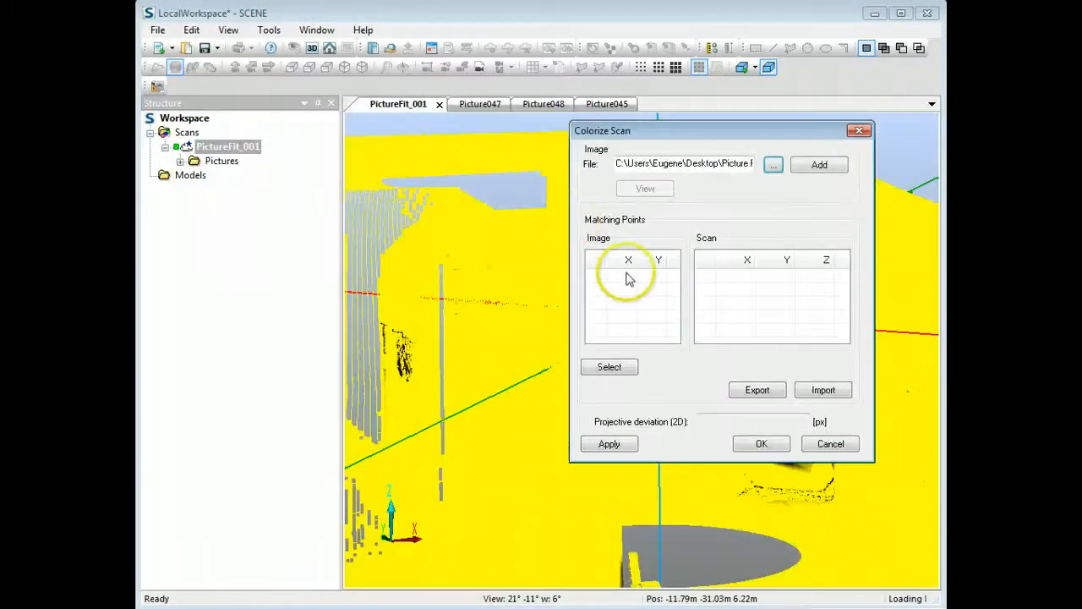
# Step: Add the loaded image to the colorization, open it beside the scan and widen its pane to show the whole photo
pyautogui.click(811, 166)
pyautogui.click(644, 189)
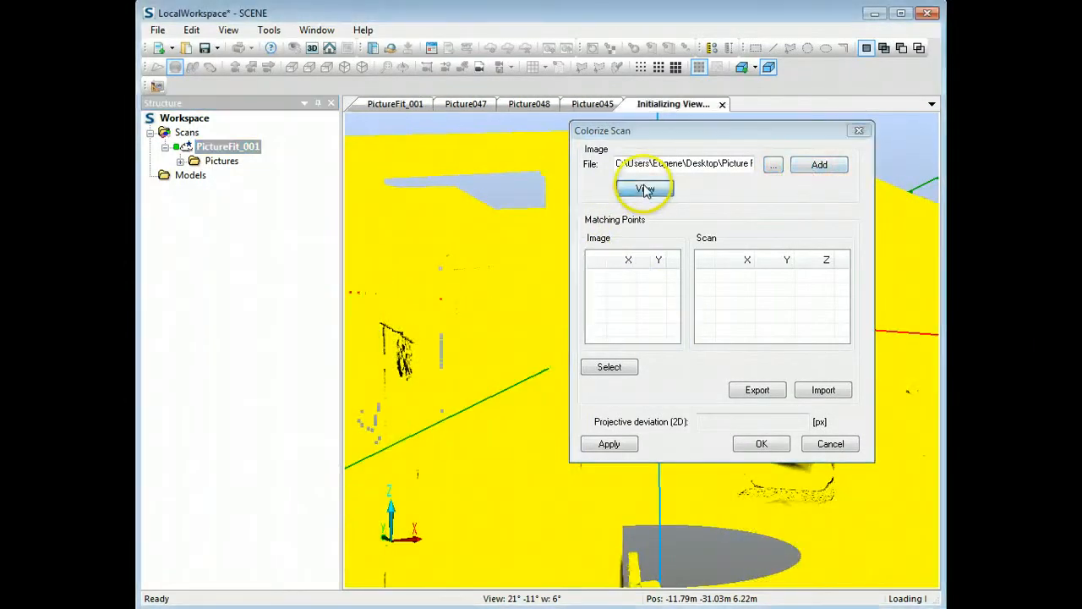
pyautogui.click(647, 191)
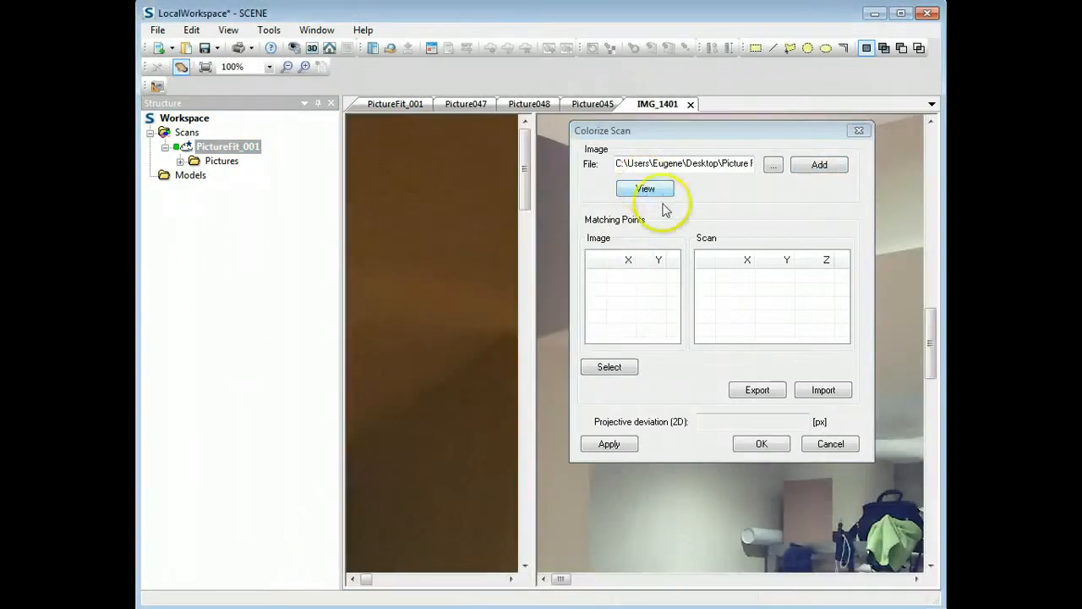
pyautogui.moveTo(341, 316); pyautogui.dragTo(273, 314)
pyautogui.scroll(-5, 409, 392)
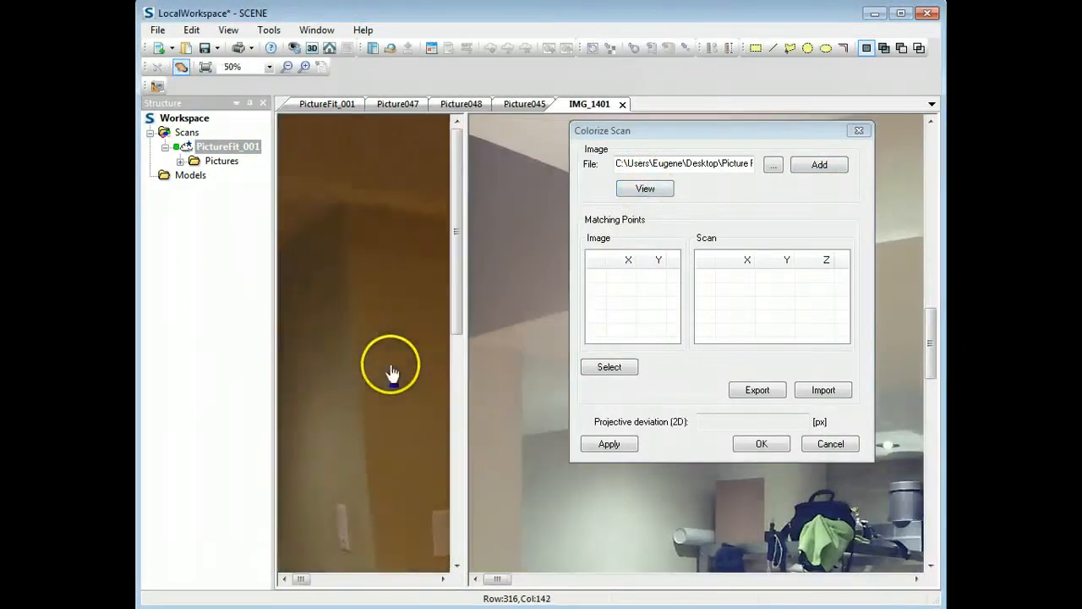
pyautogui.moveTo(470, 359); pyautogui.dragTo(598, 343)
pyautogui.scroll(-2, 463, 340)
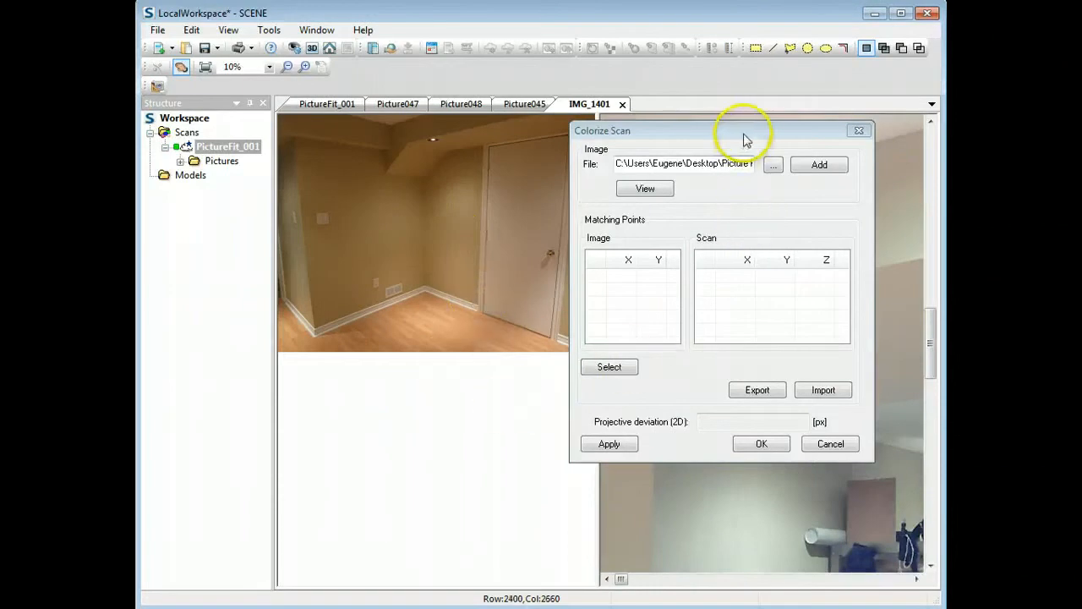
# Step: Bring the room corner with the drone box and white door into the scan pane, then uncover the photo
pyautogui.moveTo(748, 132); pyautogui.dragTo(407, 184)
pyautogui.click(747, 370)
pyautogui.scroll(-5, 748, 372)
pyautogui.moveTo(915, 449); pyautogui.dragTo(721, 359)
pyautogui.scroll(-2, 822, 410)
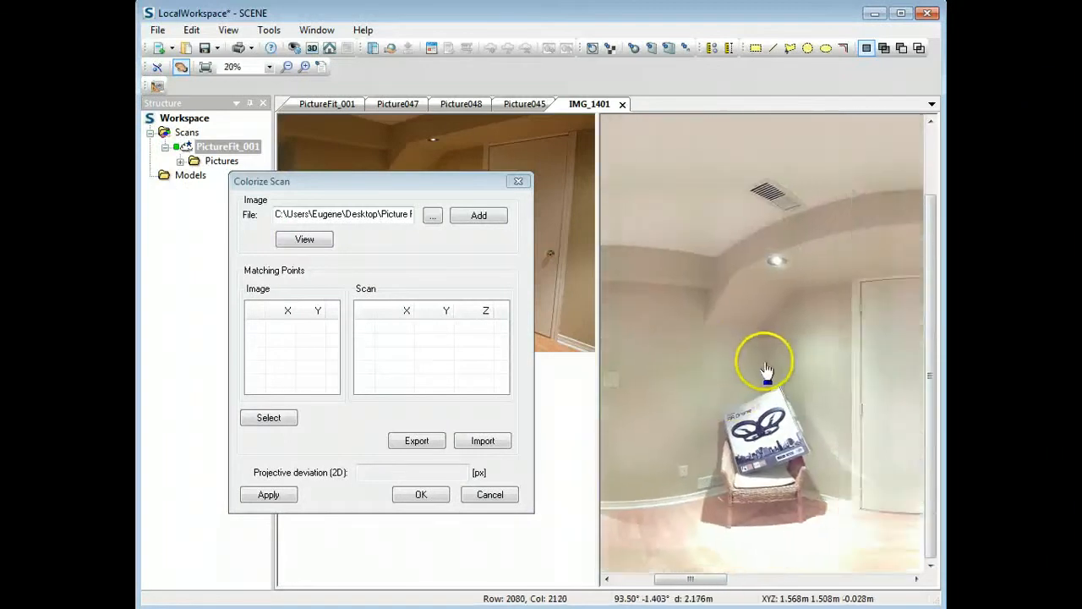
pyautogui.scroll(-2, 777, 357)
pyautogui.moveTo(415, 183); pyautogui.dragTo(787, 163)
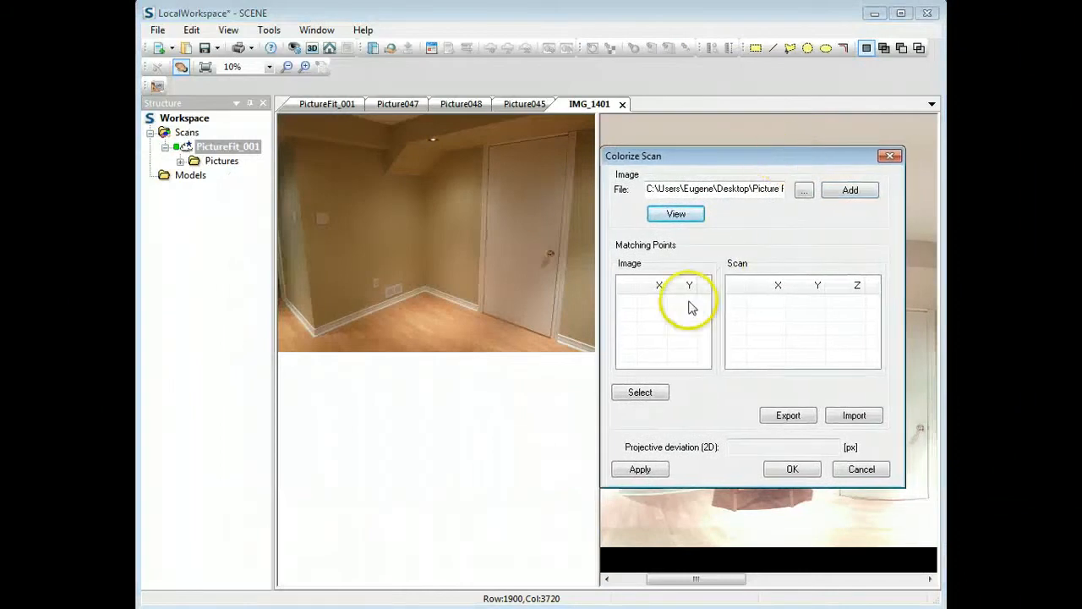
# Step: Start selecting matching points and mark photo points 1 to 4 on the corners of the double light switch
pyautogui.click(690, 213)
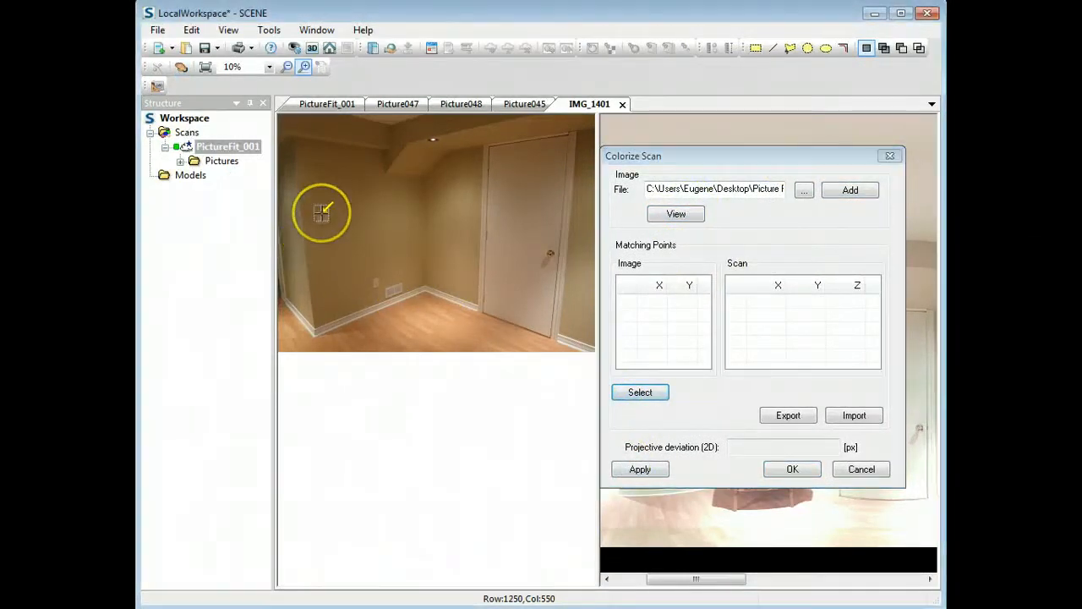
pyautogui.scroll(3, 304, 243)
pyautogui.scroll(5, 294, 247)
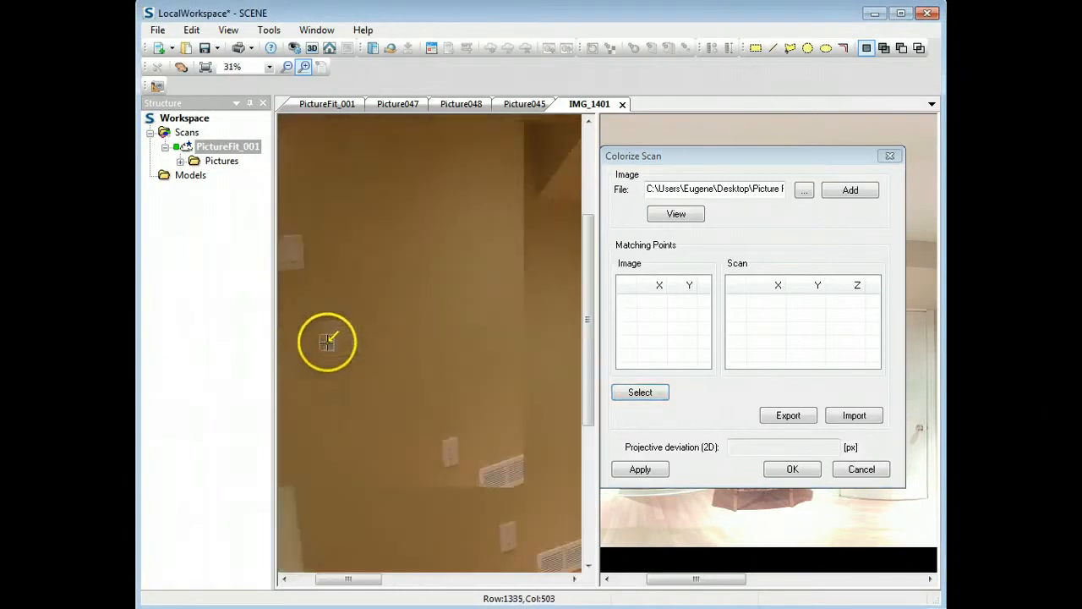
pyautogui.moveTo(366, 579); pyautogui.dragTo(344, 578)
pyautogui.scroll(1, 455, 318)
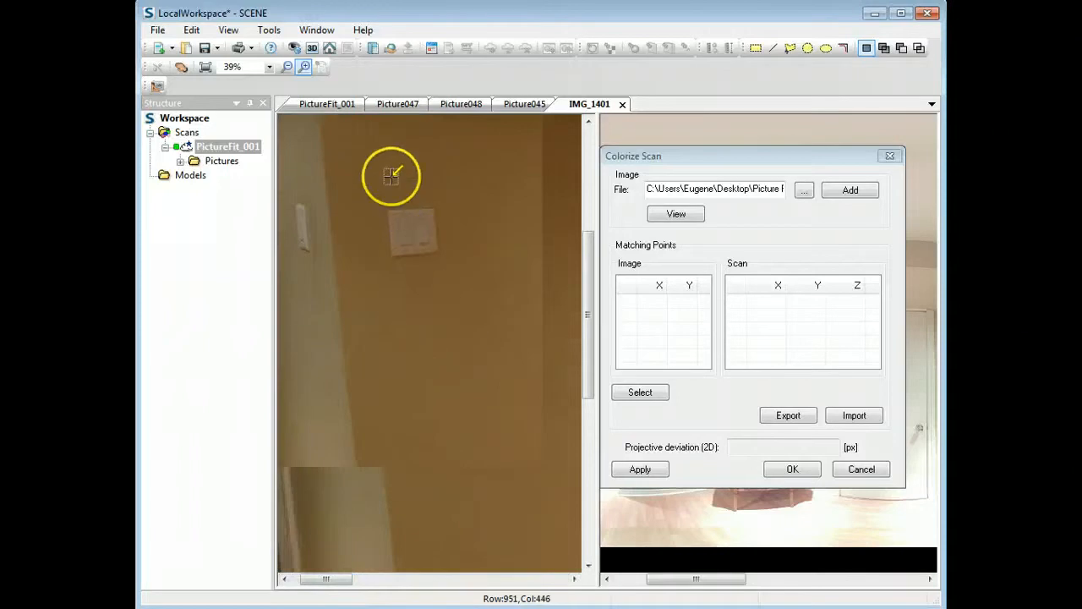
pyautogui.scroll(2, 423, 273)
pyautogui.scroll(3, 519, 488)
pyautogui.scroll(3, 527, 475)
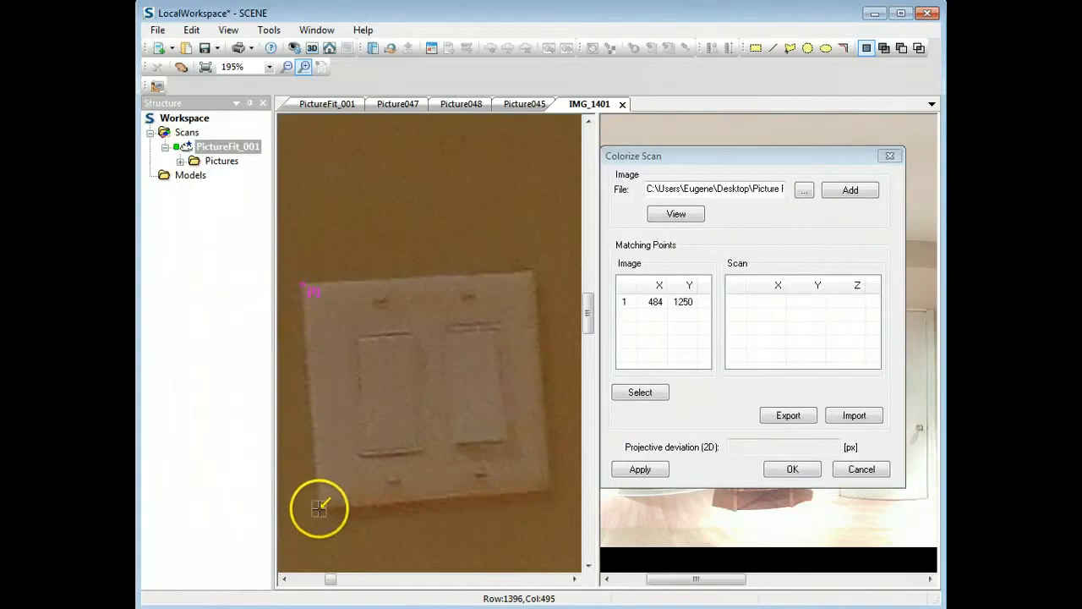
pyautogui.click(547, 487)
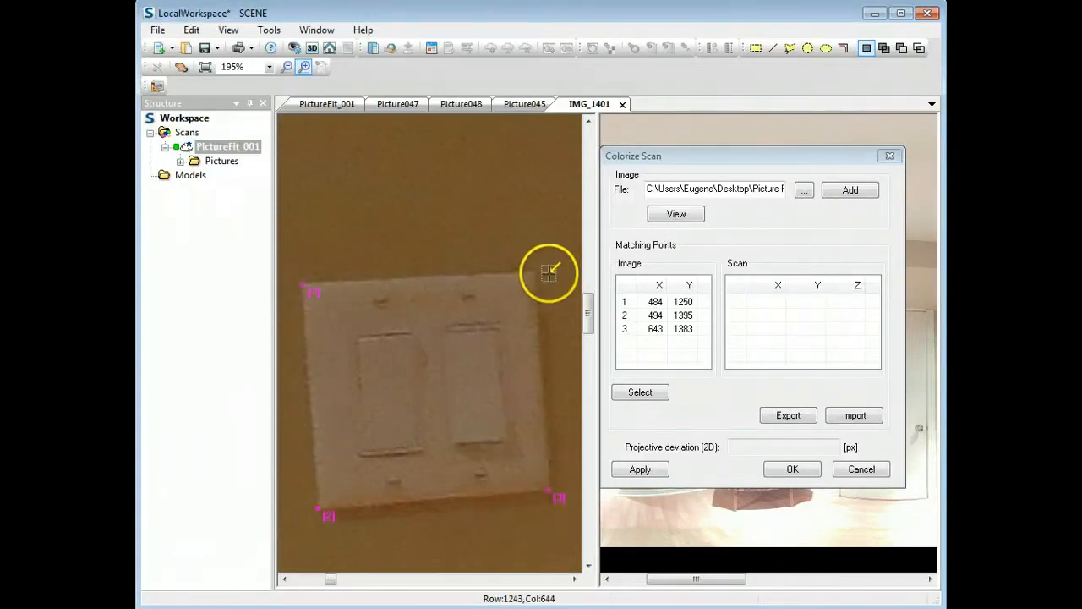
# Step: Pick scan points 1 to 4 on the same double light switch corners, in the same order as in the photo
pyautogui.moveTo(734, 165); pyautogui.dragTo(369, 169)
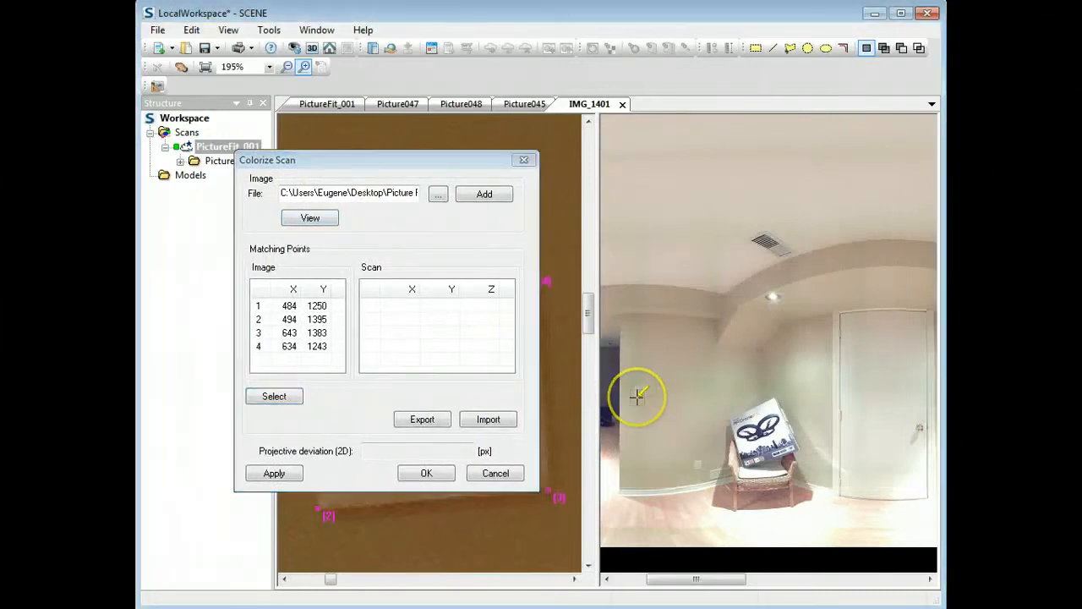
pyautogui.scroll(-4, 637, 396)
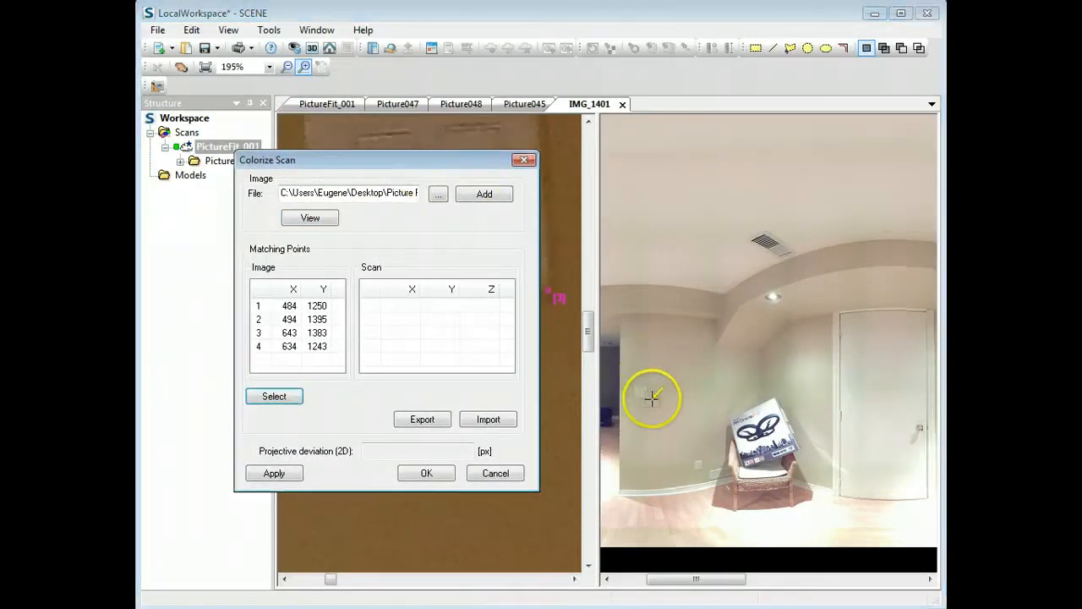
pyautogui.click(639, 398)
pyautogui.keyDown('ctrl'); pyautogui.scroll(1, 635, 398); pyautogui.keyUp('ctrl')
pyautogui.scroll(-1, 632, 414)
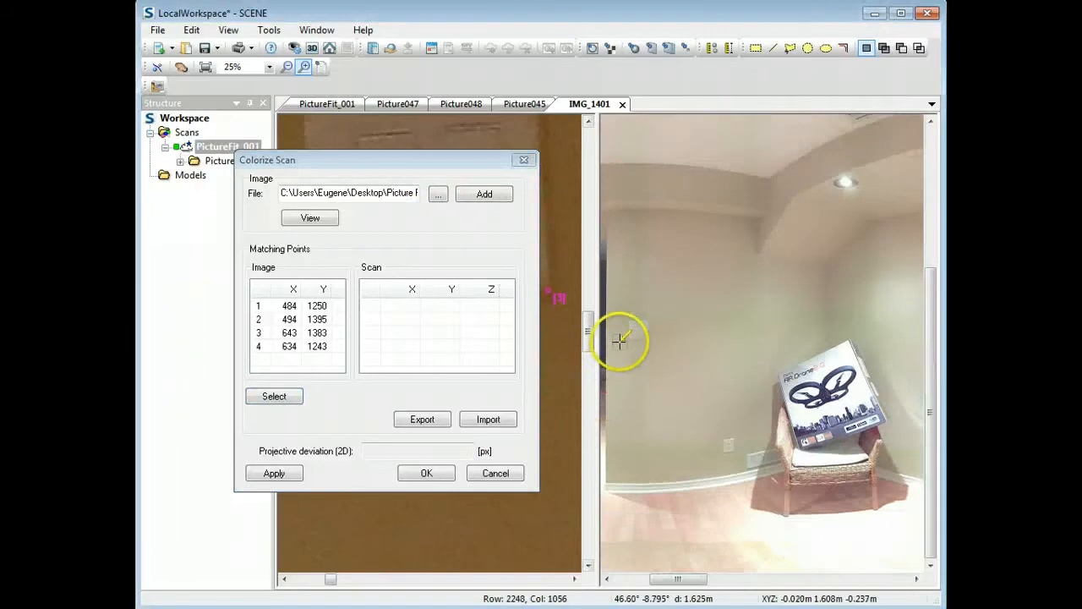
pyautogui.scroll(5, 625, 328)
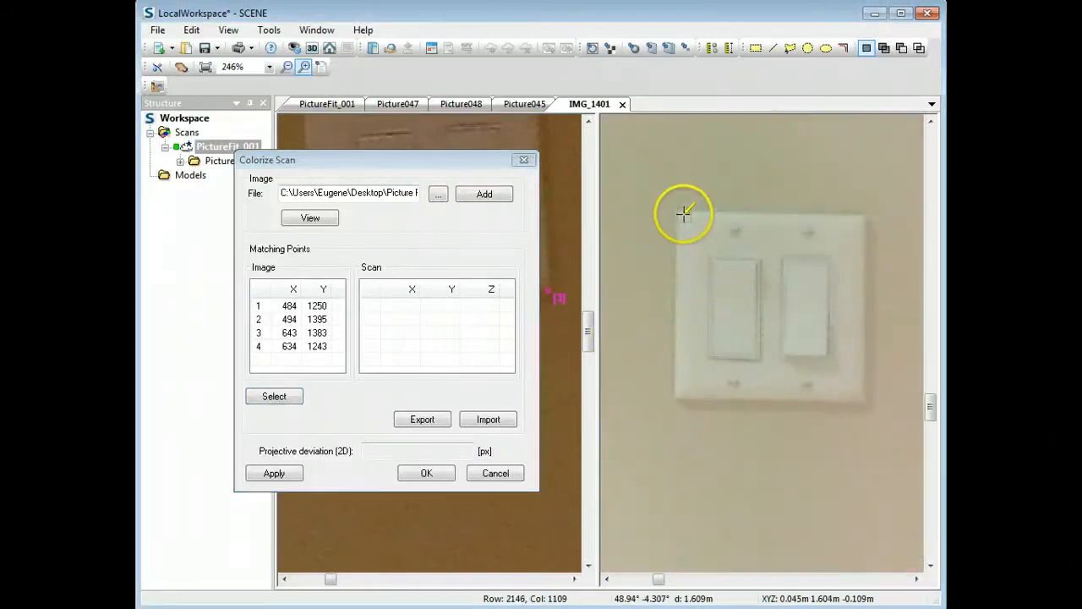
pyautogui.click(676, 211)
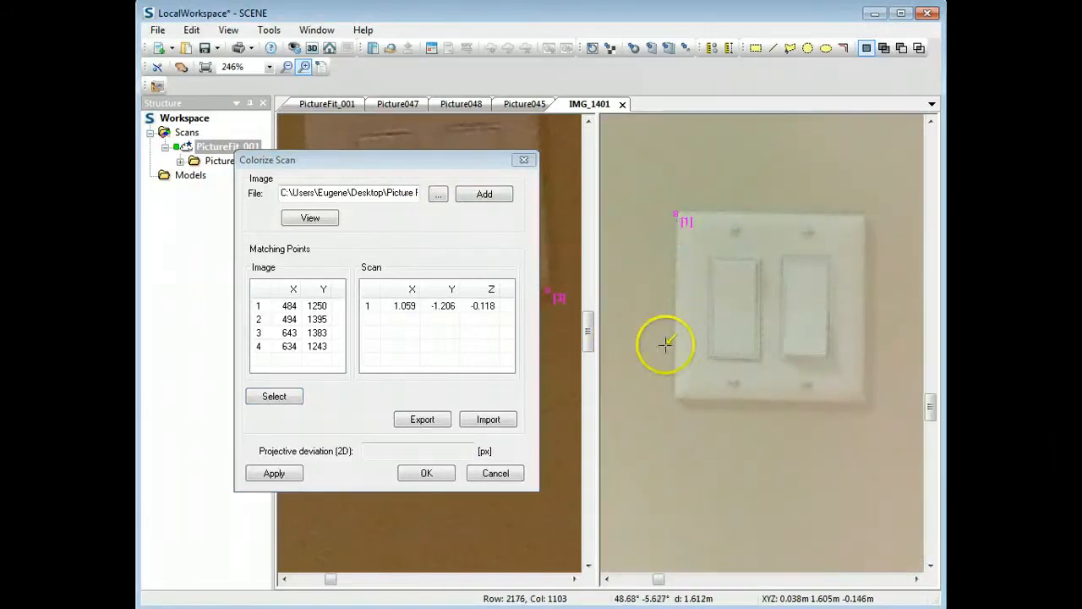
pyautogui.click(674, 398)
pyautogui.click(864, 403)
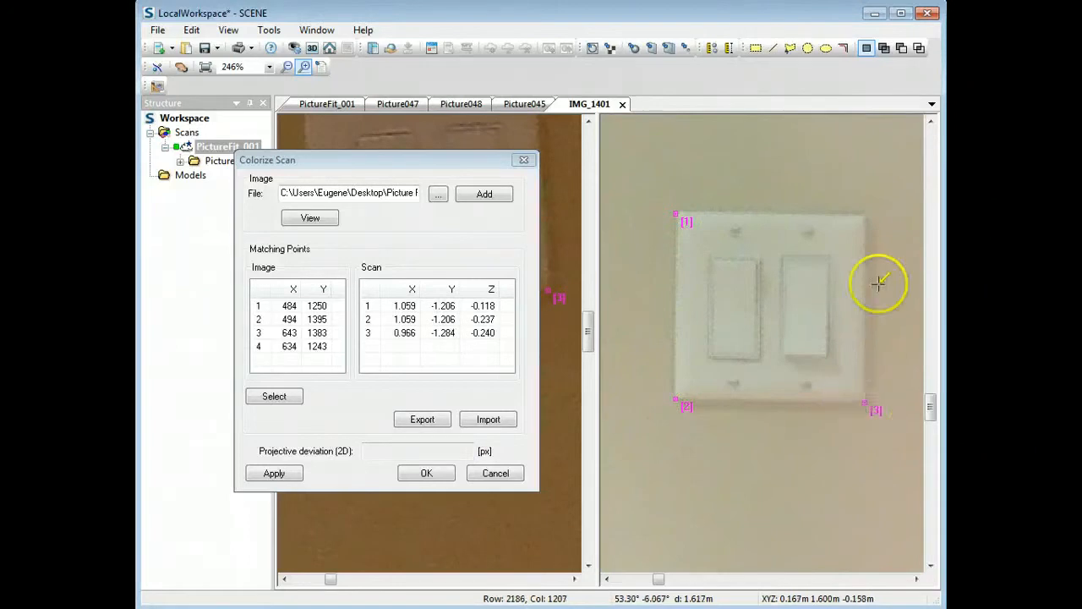
pyautogui.click(864, 215)
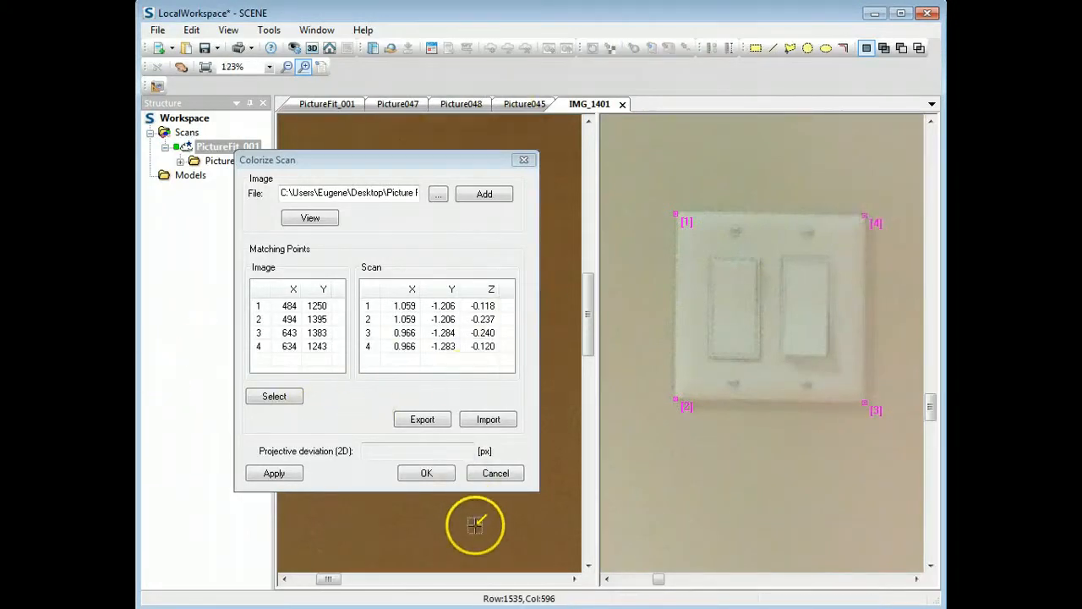
# Step: Inspect the reordering, Re-Assign and Delete Pair options available for image point 1
pyautogui.scroll(-3, 477, 530)
pyautogui.scroll(-3, 786, 444)
pyautogui.scroll(-2, 778, 446)
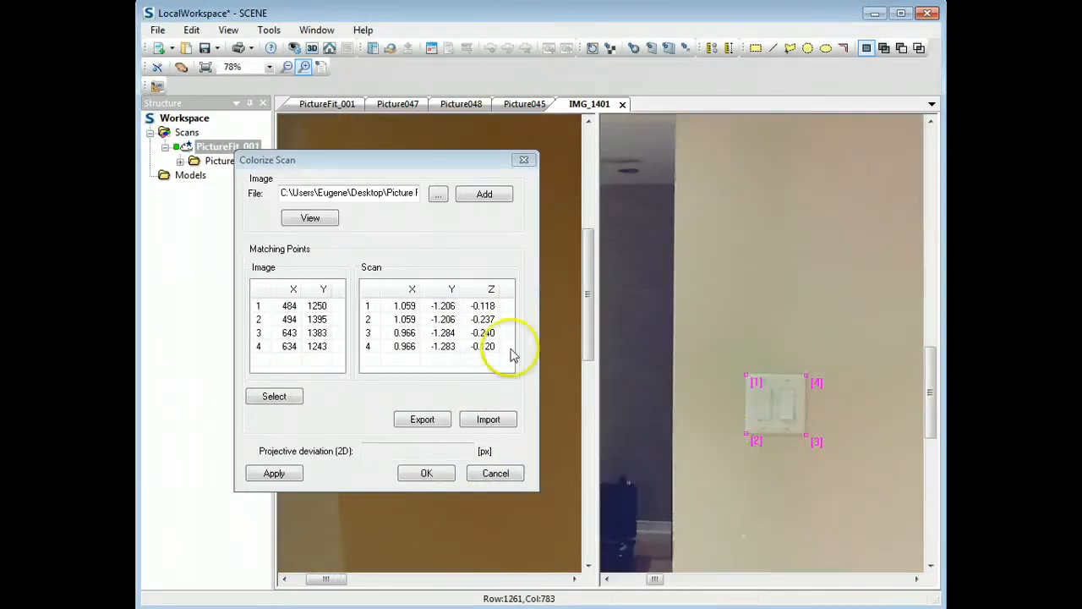
pyautogui.click(259, 308)
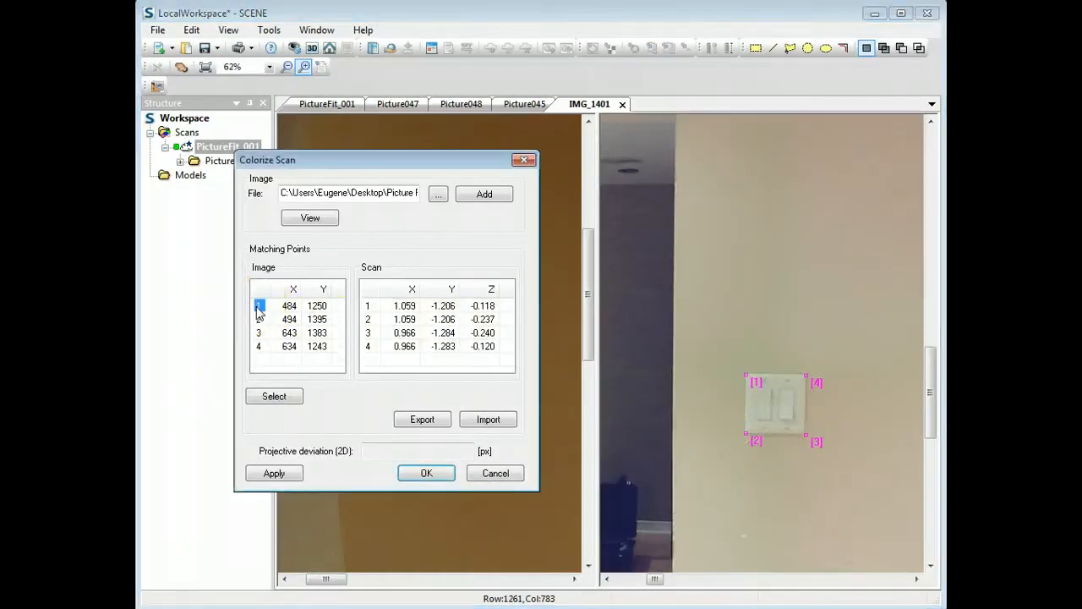
pyautogui.rightClick(260, 309)
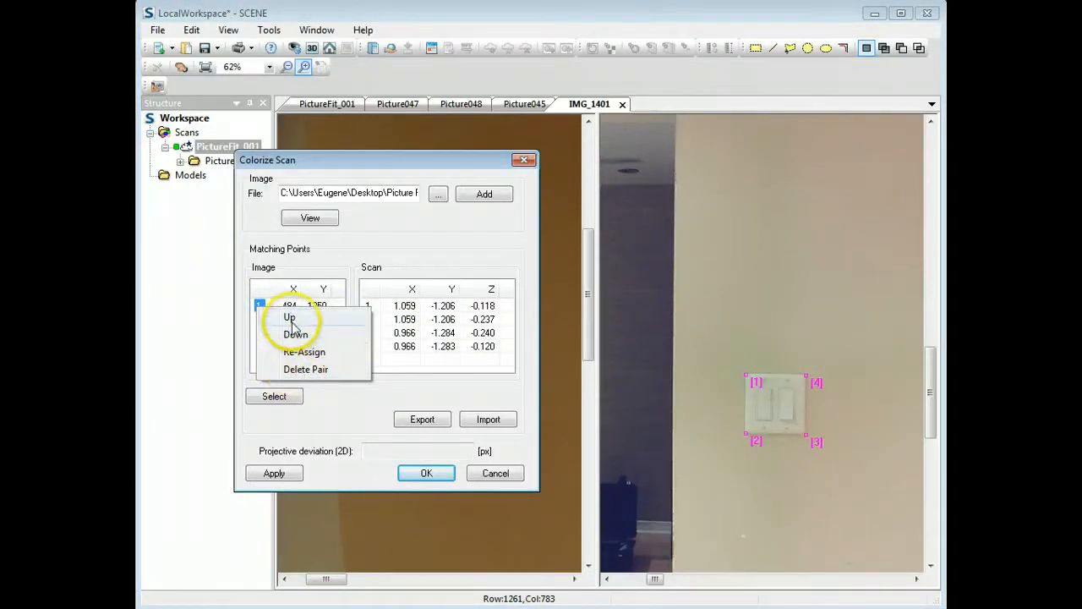
pyautogui.click(409, 250)
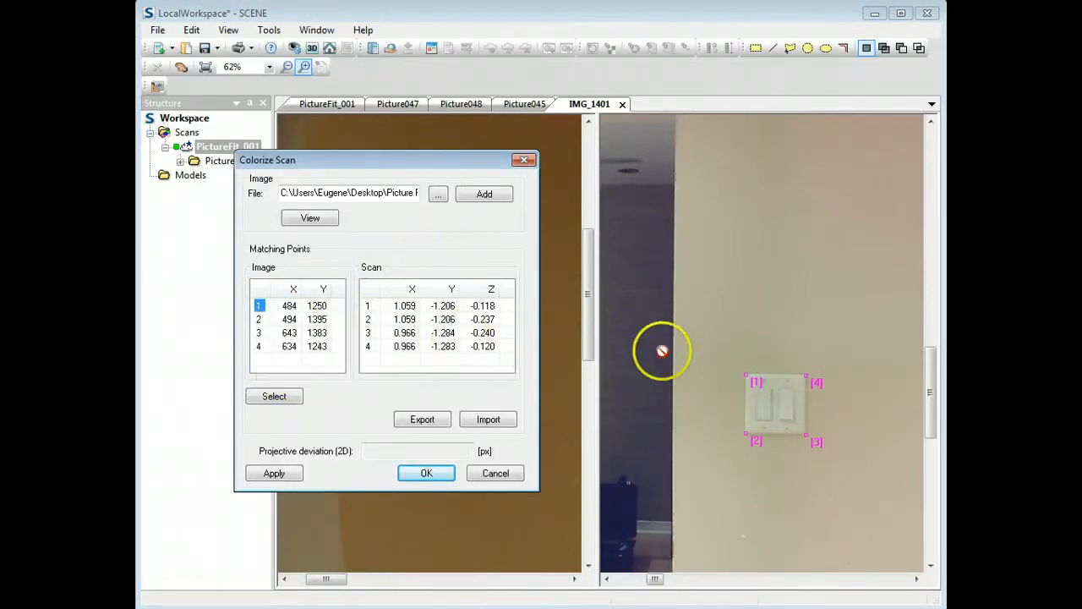
# Step: Pick scan points 5 to 8 on the left corners of the electrical outlet and the left corners of the wall vent
pyautogui.moveTo(428, 163); pyautogui.dragTo(445, 164)
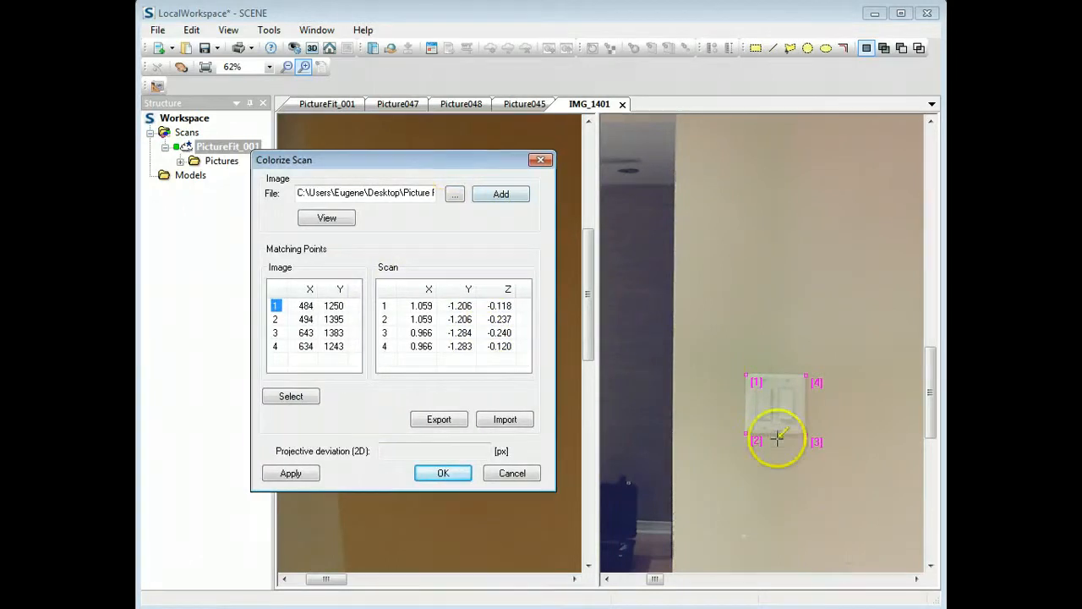
pyautogui.scroll(-5, 822, 459)
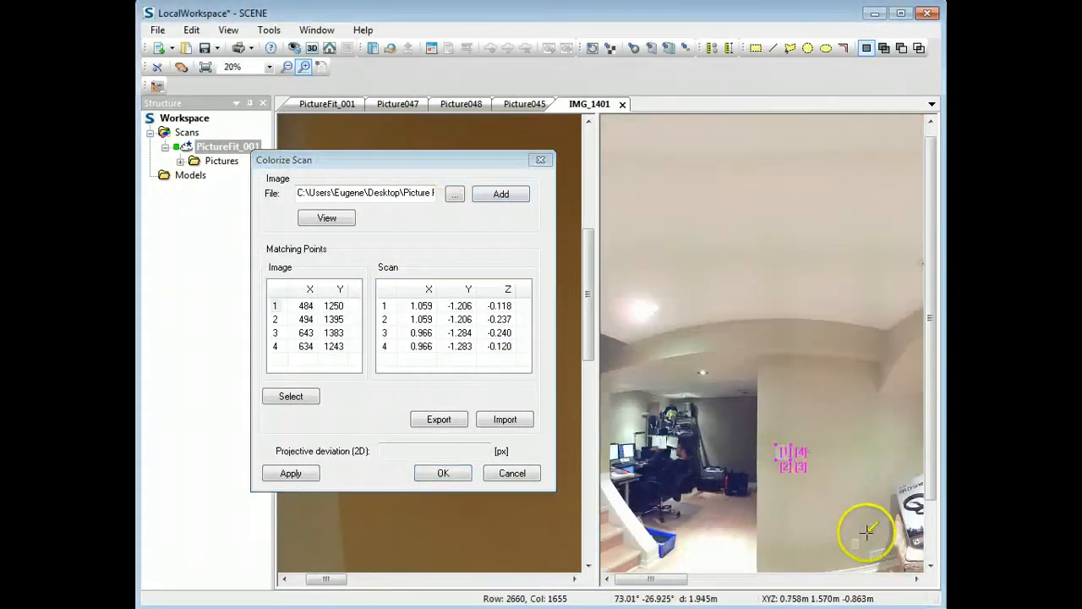
pyautogui.scroll(6, 863, 541)
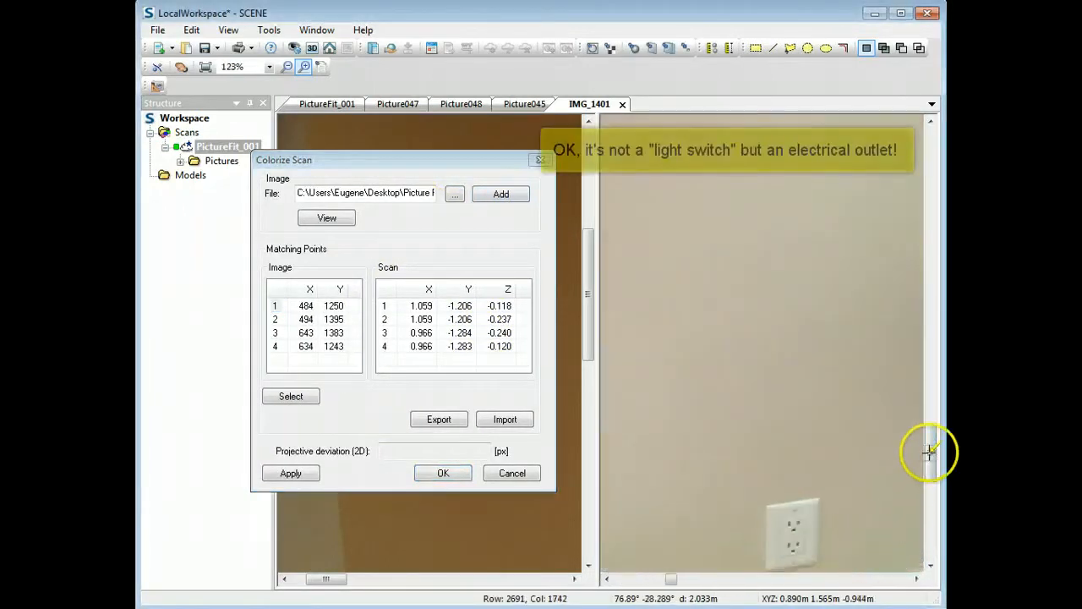
pyautogui.moveTo(930, 453); pyautogui.dragTo(930, 477)
pyautogui.scroll(2, 822, 314)
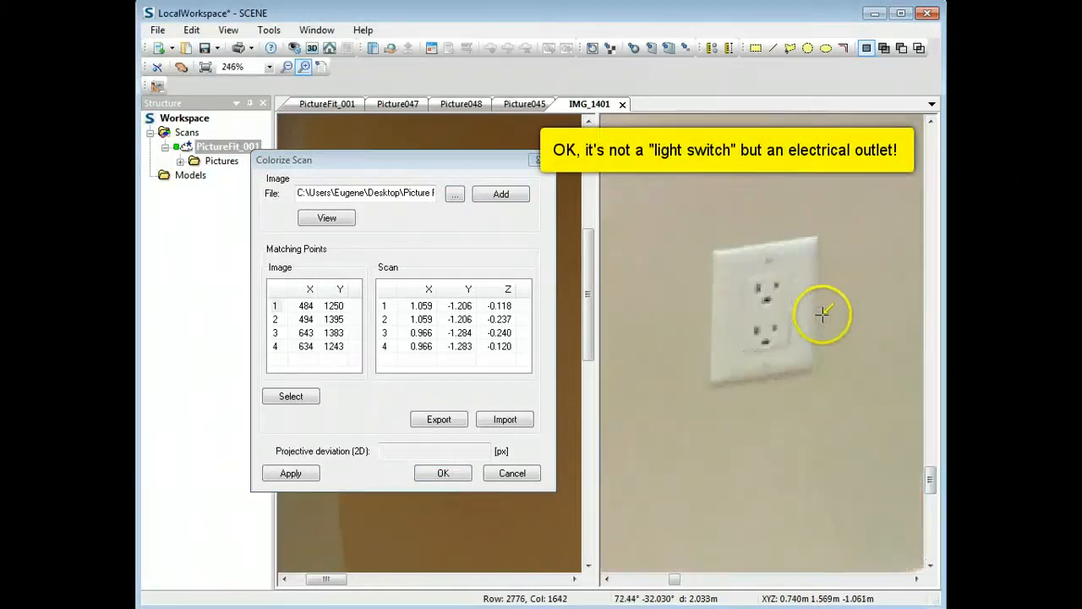
pyautogui.click(713, 249)
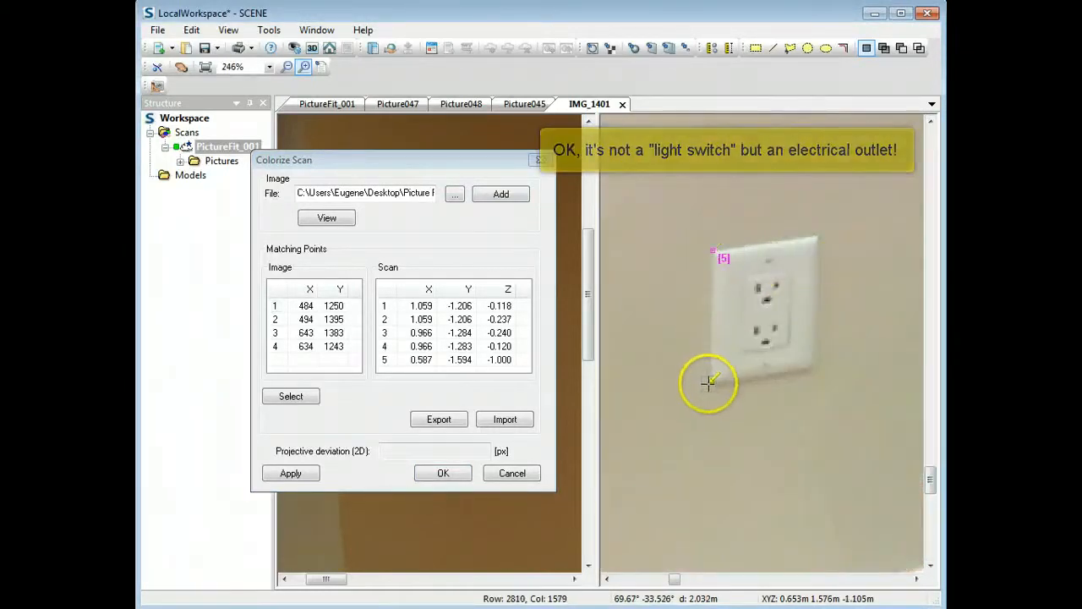
pyautogui.click(710, 383)
pyautogui.moveTo(674, 580); pyautogui.dragTo(679, 580)
pyautogui.click(683, 399)
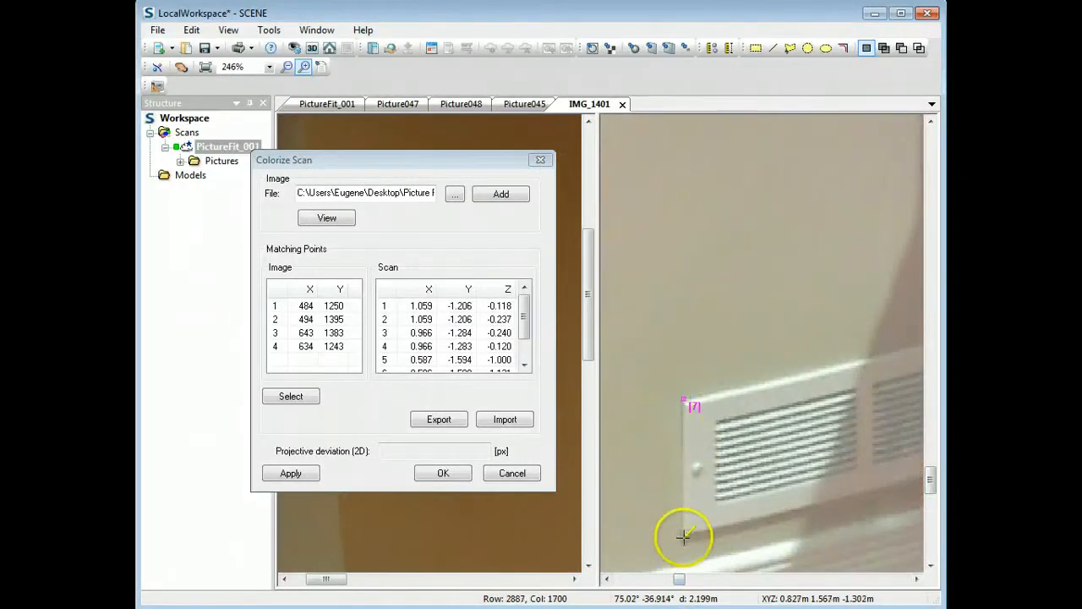
pyautogui.click(685, 533)
# Step: Mark photo points 5 to 8 on the left corners of the electrical outlet and wall vent to match the scan
pyautogui.moveTo(431, 164); pyautogui.dragTo(813, 155)
pyautogui.scroll(-3, 482, 338)
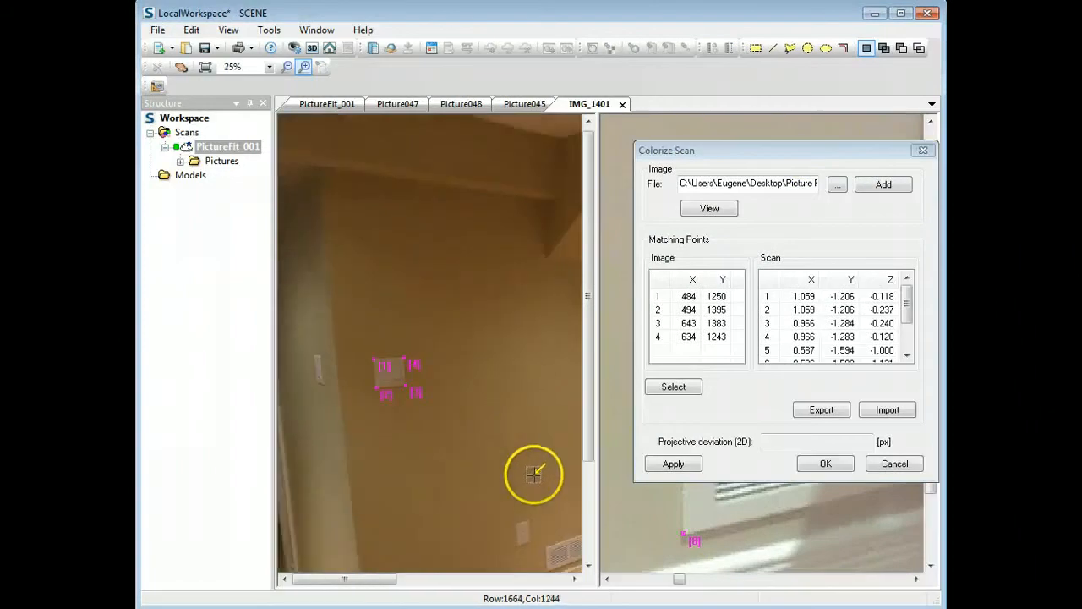
pyautogui.scroll(-2, 551, 559)
pyautogui.scroll(3, 551, 559)
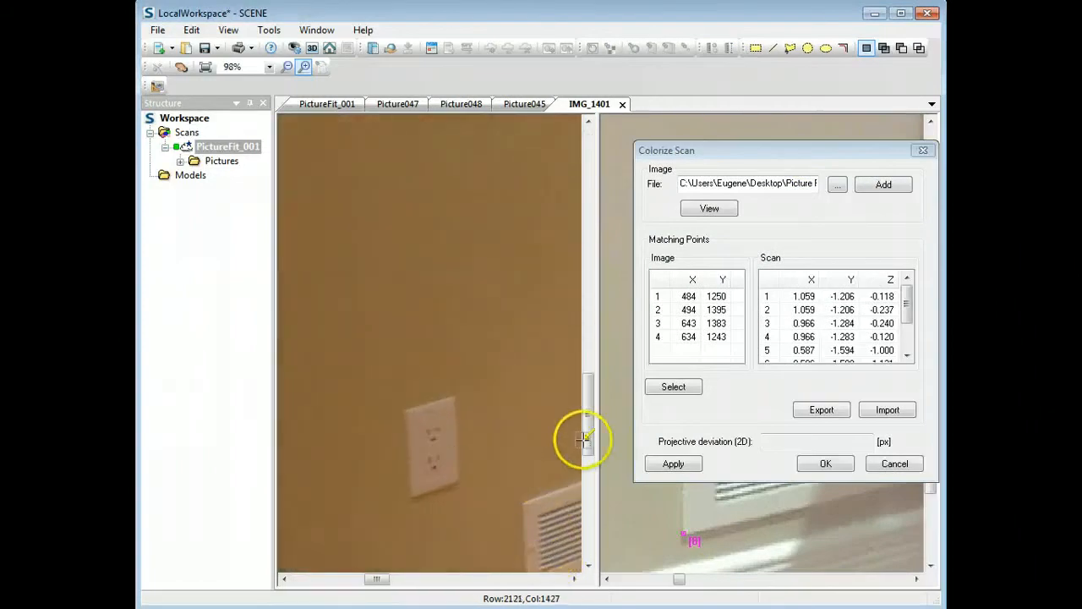
pyautogui.moveTo(589, 438); pyautogui.dragTo(590, 457)
pyautogui.scroll(1, 301, 207)
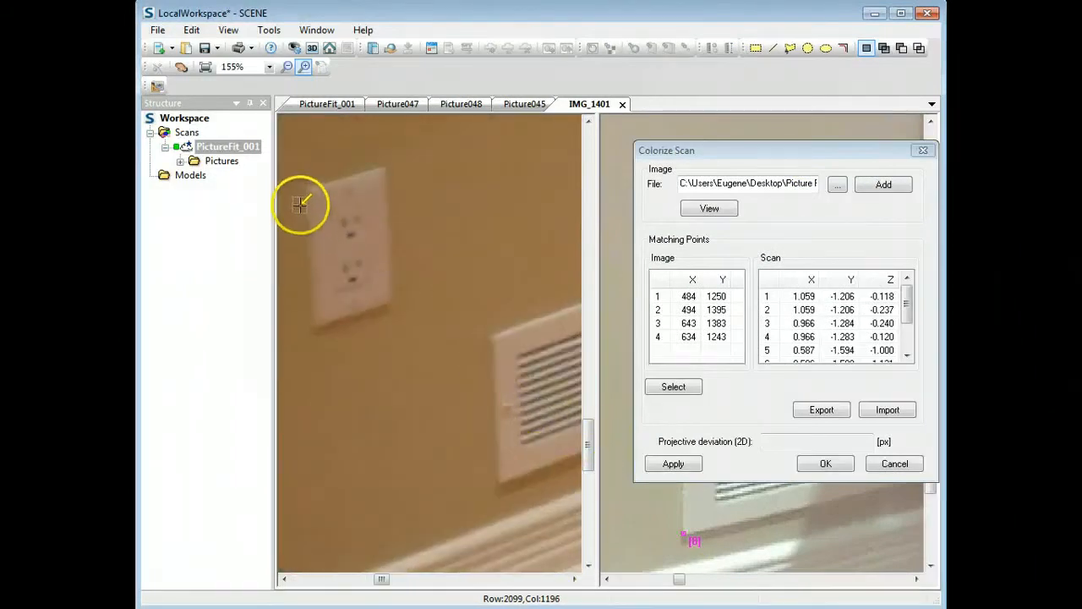
pyautogui.click(306, 192)
pyautogui.click(314, 330)
pyautogui.click(491, 337)
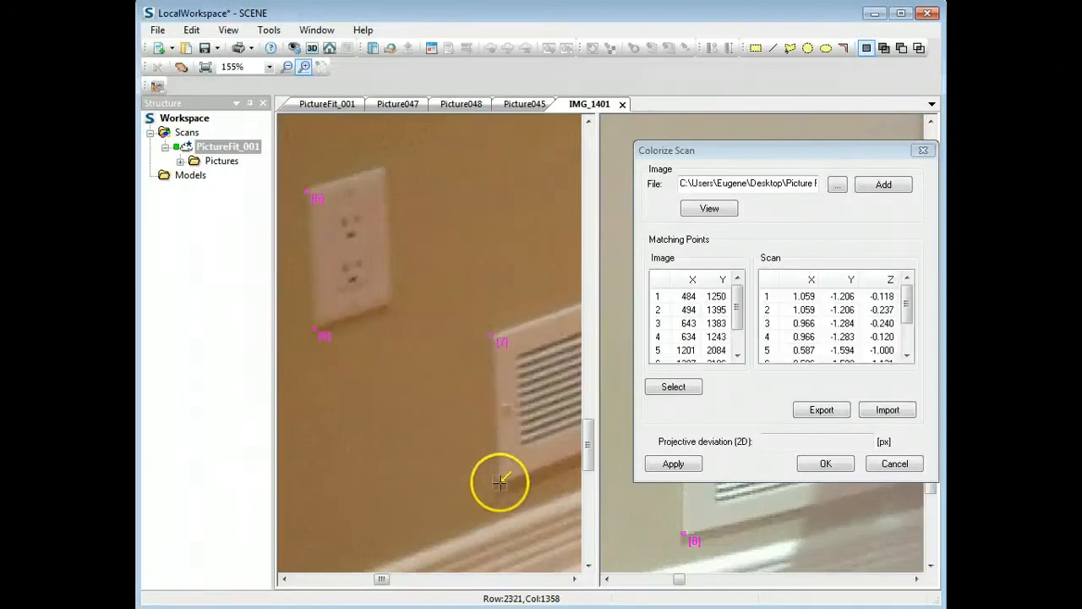
# Step: Mark further photo points around the white door, from its hinge side to its lower and upper corners
pyautogui.moveTo(379, 579); pyautogui.dragTo(459, 577)
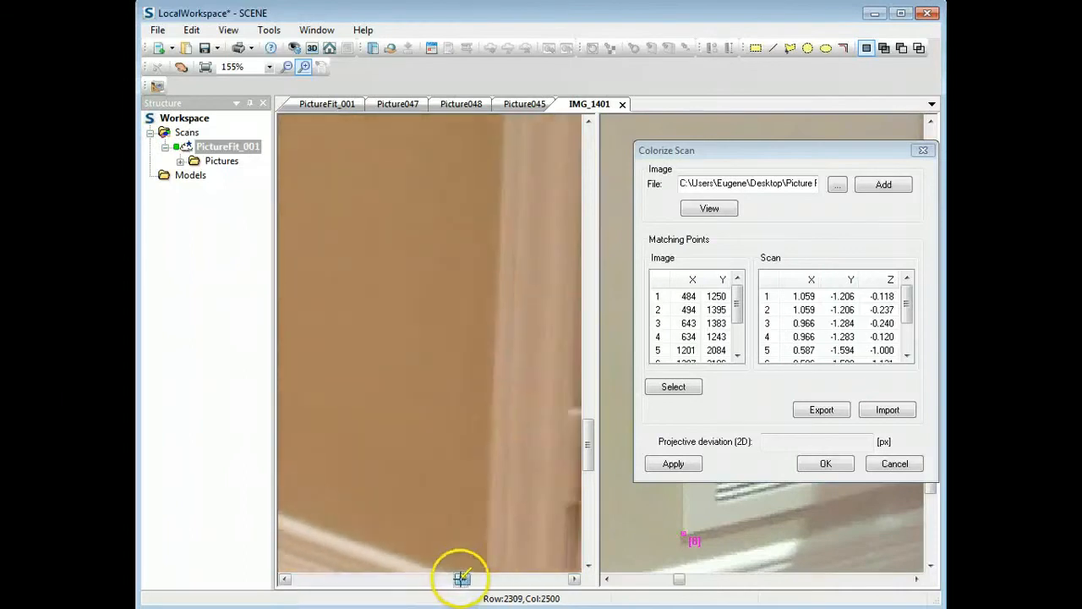
pyautogui.click(514, 345)
pyautogui.moveTo(468, 579); pyautogui.dragTo(530, 579)
pyautogui.moveTo(585, 452); pyautogui.dragTo(584, 517)
pyautogui.click(392, 468)
pyautogui.moveTo(591, 521); pyautogui.dragTo(592, 258)
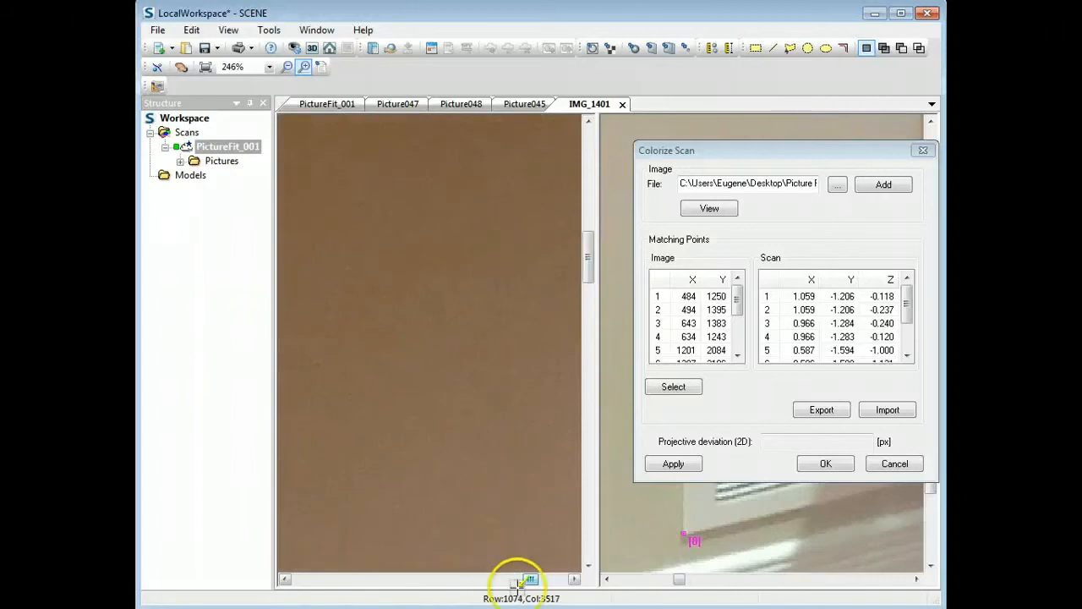
pyautogui.moveTo(529, 580); pyautogui.dragTo(542, 580)
pyautogui.moveTo(587, 245); pyautogui.dragTo(583, 180)
pyautogui.click(483, 258)
# Step: Pick scan points 9 and 10 on the white door's hinge side and its lower handle-side corner
pyautogui.moveTo(754, 155); pyautogui.dragTo(323, 150)
pyautogui.moveTo(678, 578); pyautogui.dragTo(716, 578)
pyautogui.scroll(-5, 798, 483)
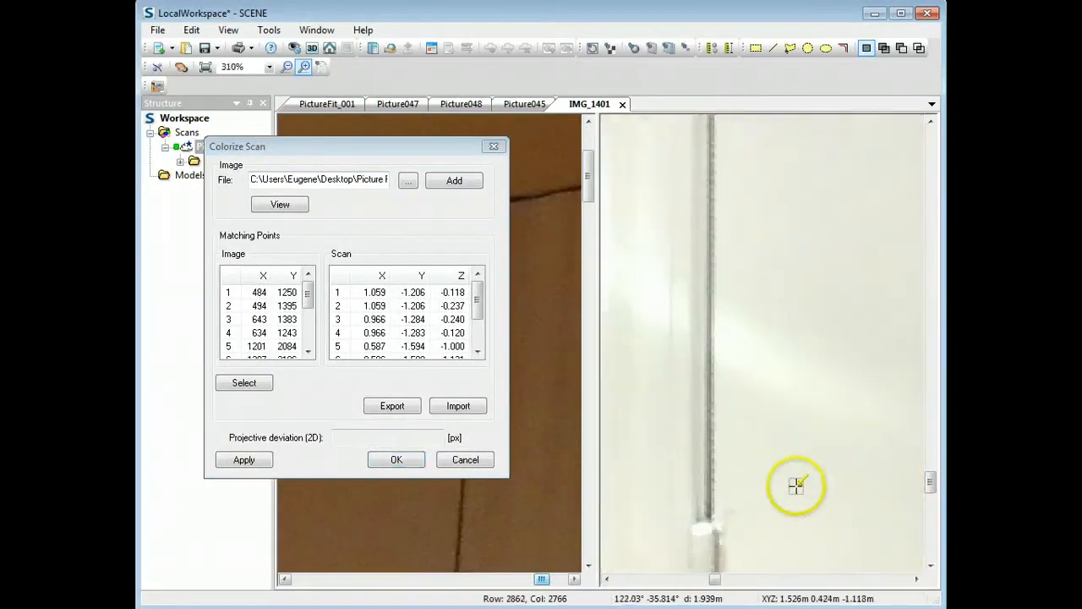
pyautogui.scroll(15, 773, 549)
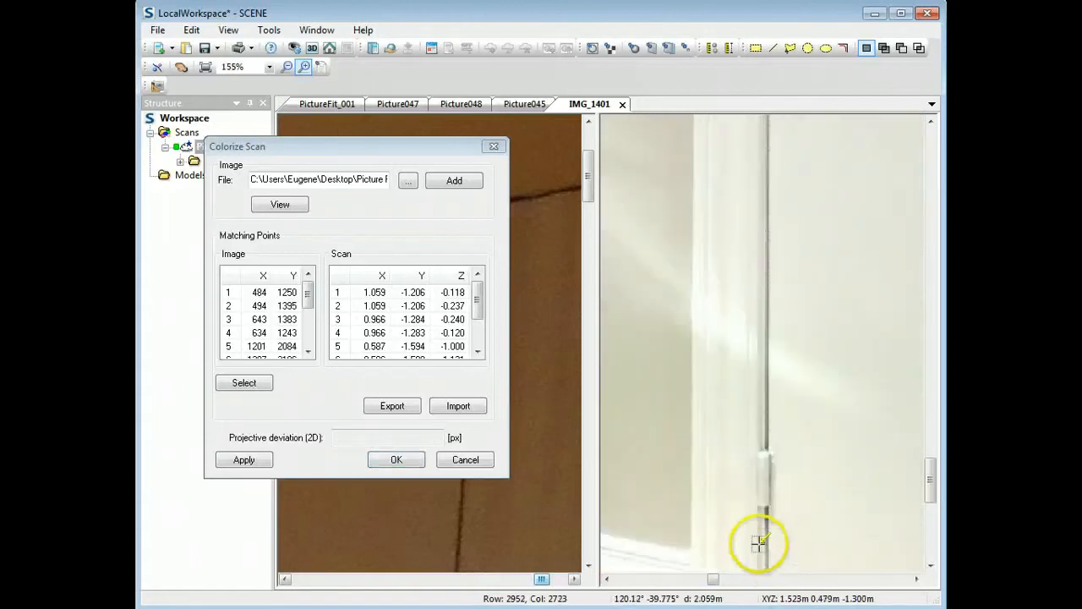
pyautogui.click(784, 212)
pyautogui.scroll(-15, 705, 386)
pyautogui.scroll(-3, 815, 435)
pyautogui.moveTo(736, 574)
pyautogui.mouseDown()
pyautogui.moveTo(719, 575)
pyautogui.moveTo(741, 576)
pyautogui.mouseUp()
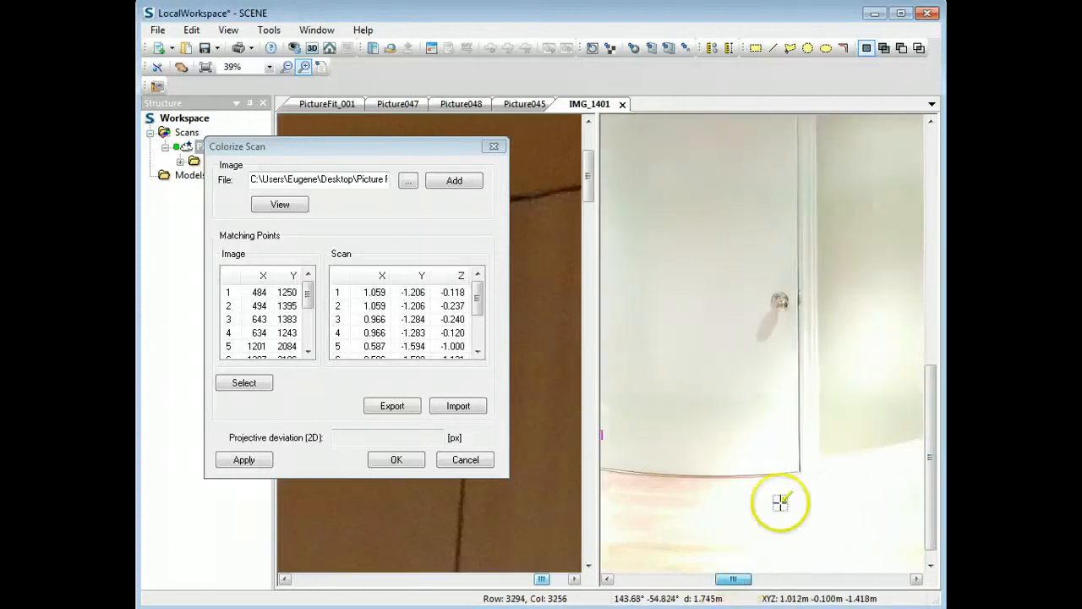
pyautogui.scroll(20, 820, 476)
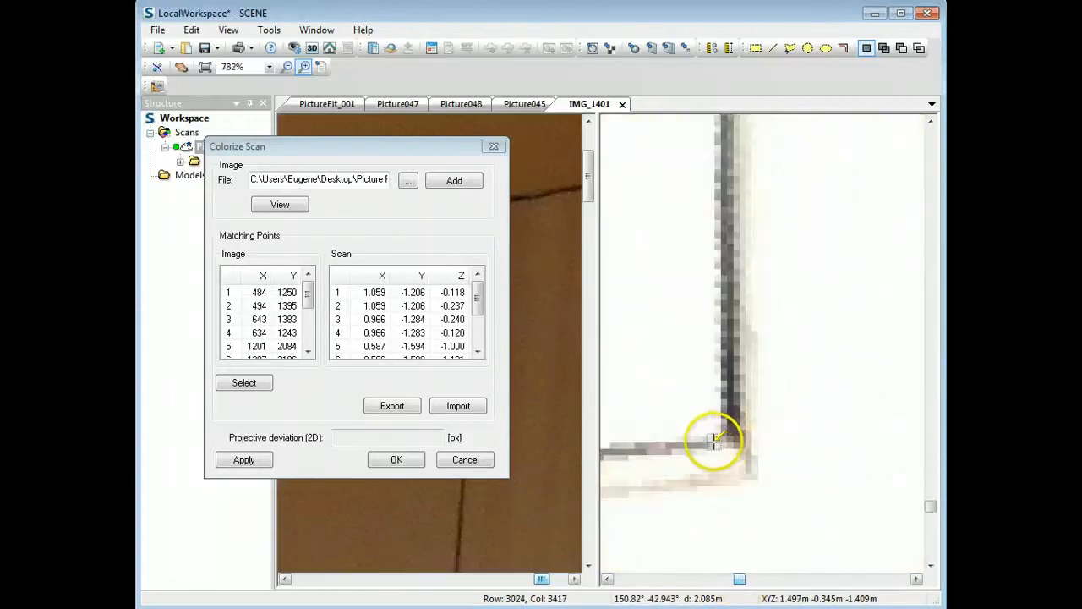
pyautogui.click(719, 438)
pyautogui.scroll(-5, 761, 319)
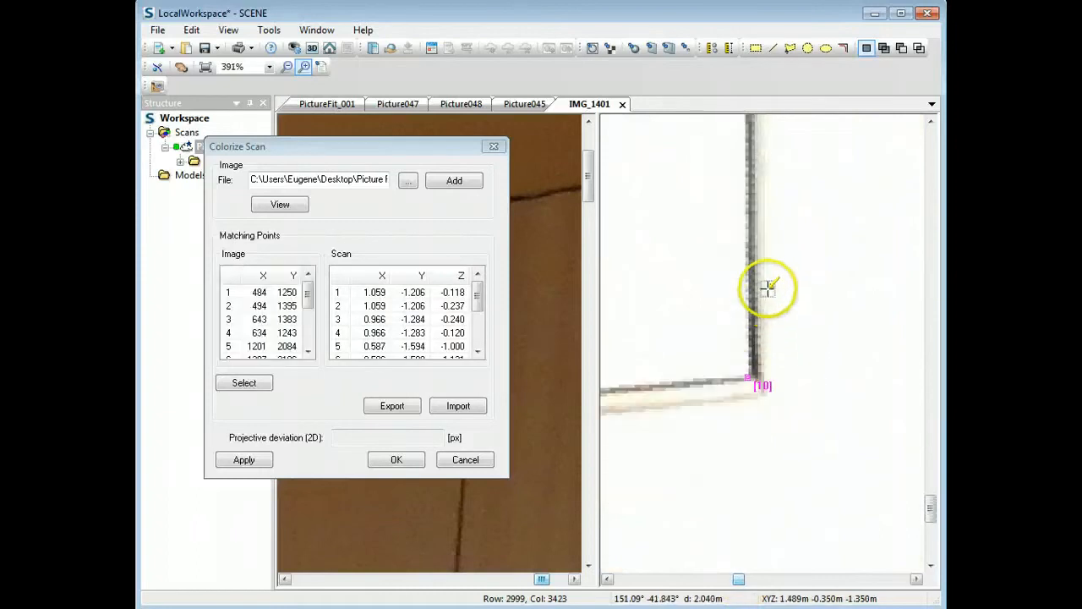
# Step: Pick scan points 11 and 12 on the white door's upper handle-side and upper hinge-side corners
pyautogui.scroll(-15, 802, 193)
pyautogui.scroll(5, 798, 188)
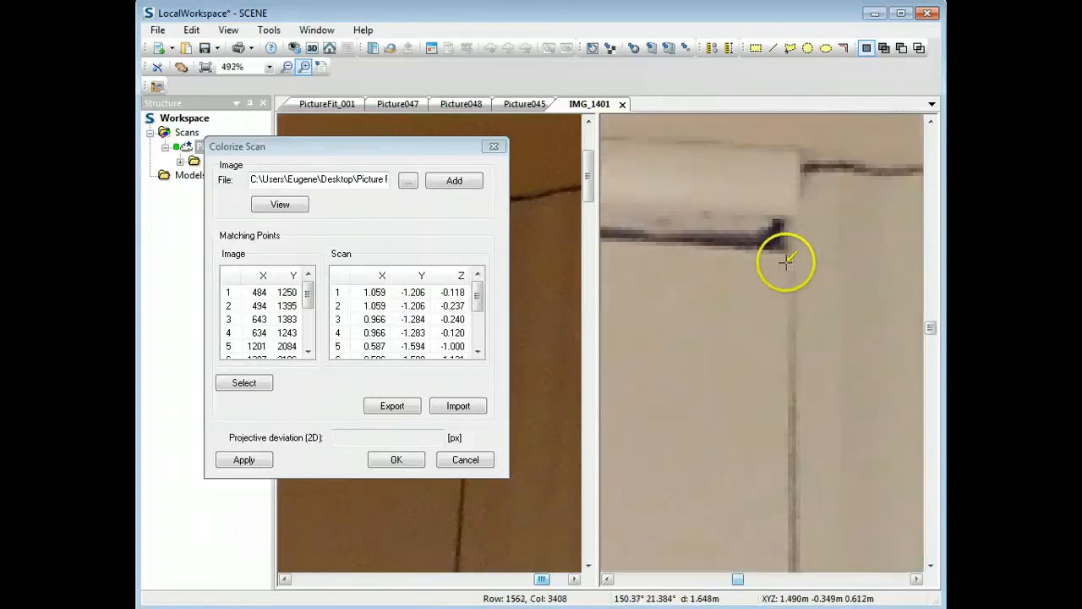
pyautogui.click(790, 255)
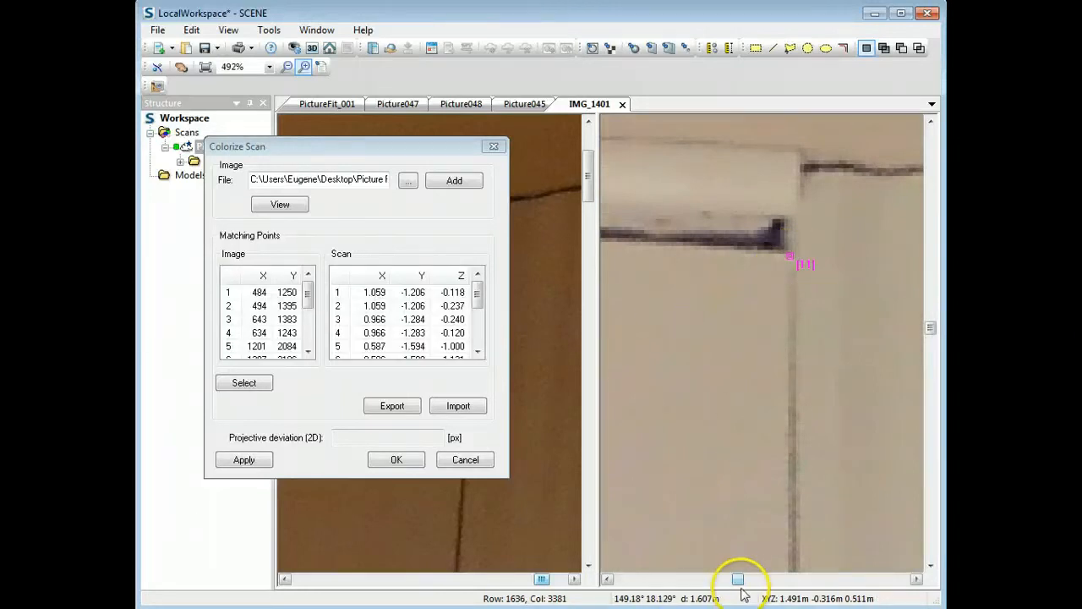
pyautogui.moveTo(738, 578); pyautogui.dragTo(715, 578)
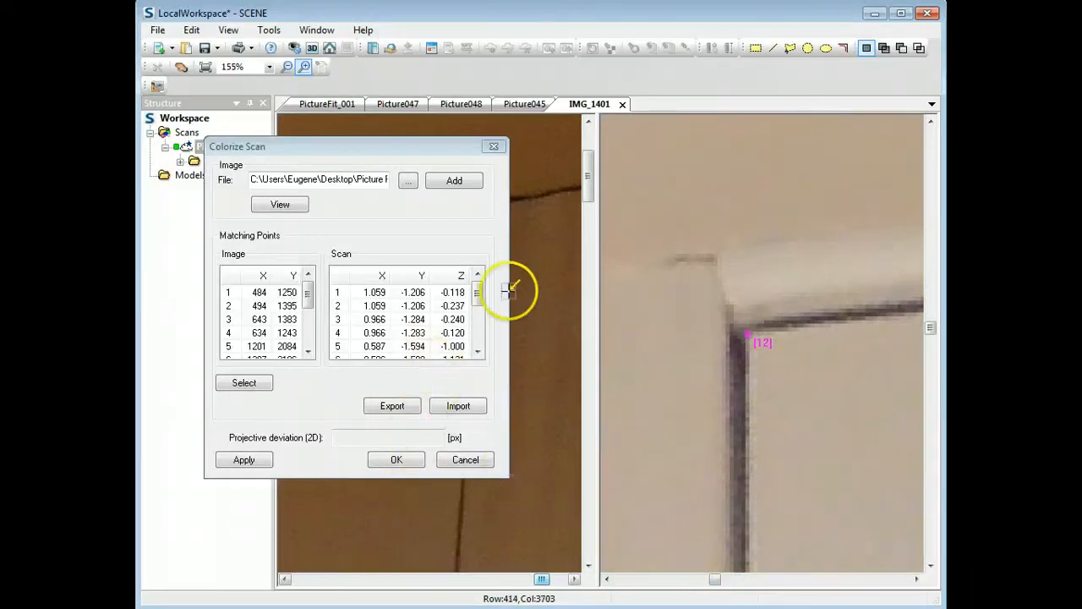
# Step: Mark photo point 12 on the door's upper hinge-side corner to match the scan
pyautogui.moveTo(429, 152); pyautogui.dragTo(803, 242)
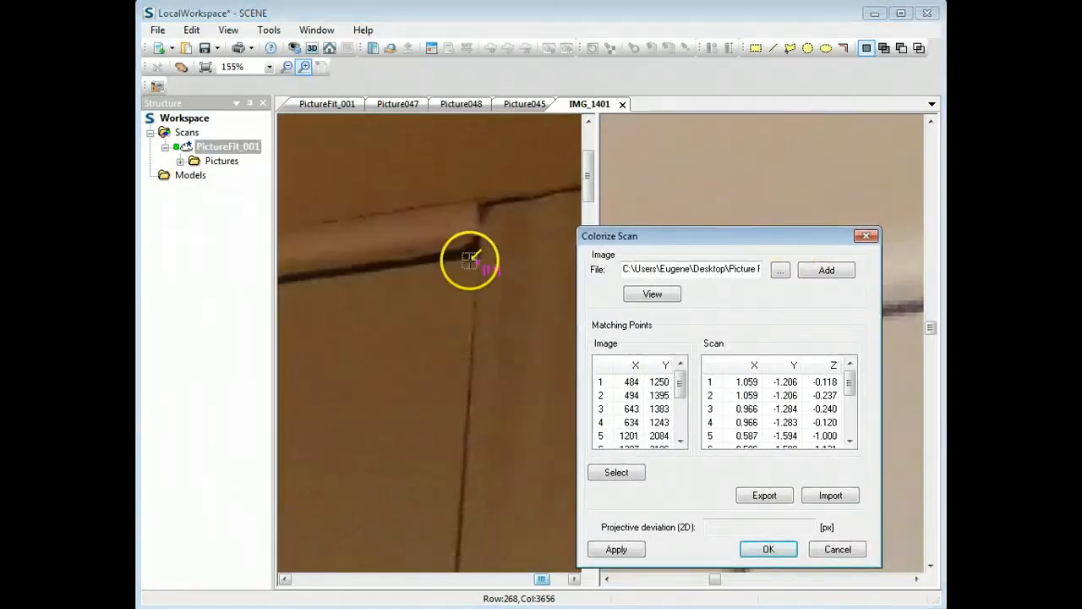
pyautogui.scroll(-8, 469, 260)
pyautogui.scroll(7, 311, 183)
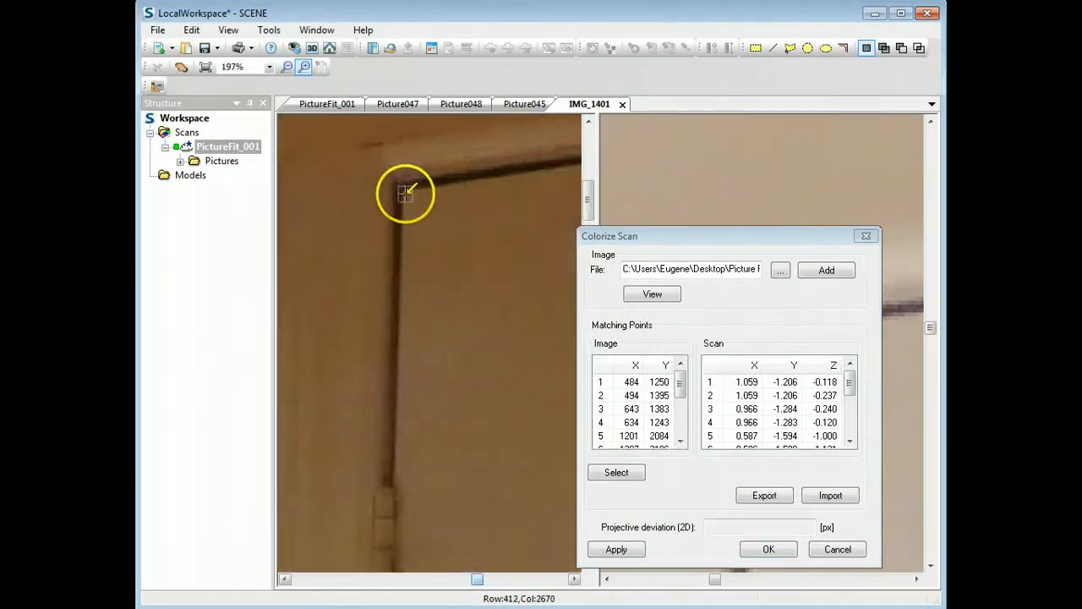
pyautogui.click(404, 194)
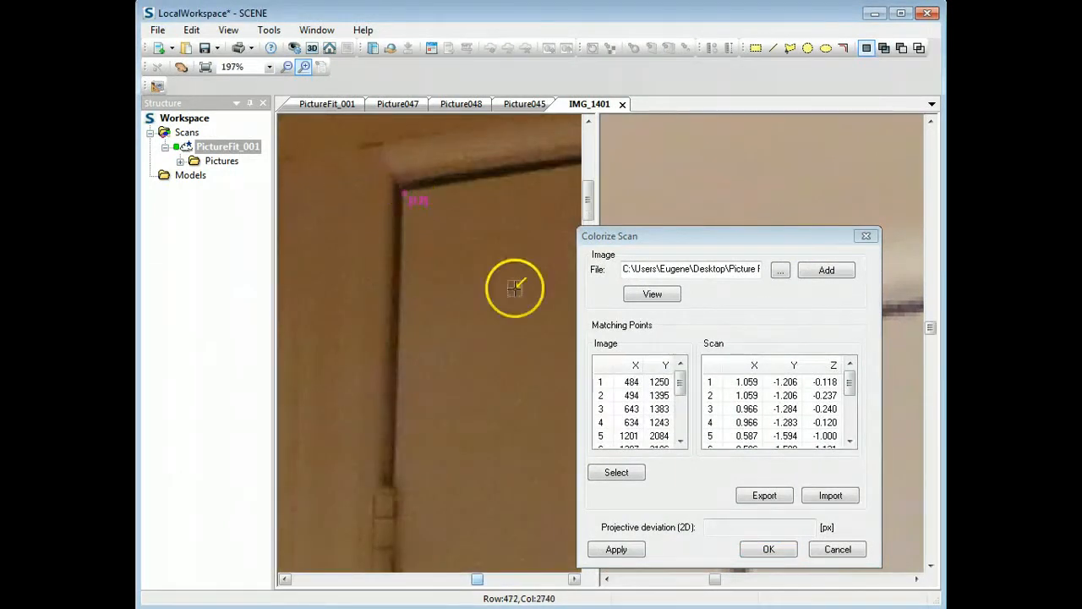
# Step: Confirm colorizing the scan with the paired points, and clear the scan's selection in the 3D view
pyautogui.click(765, 551)
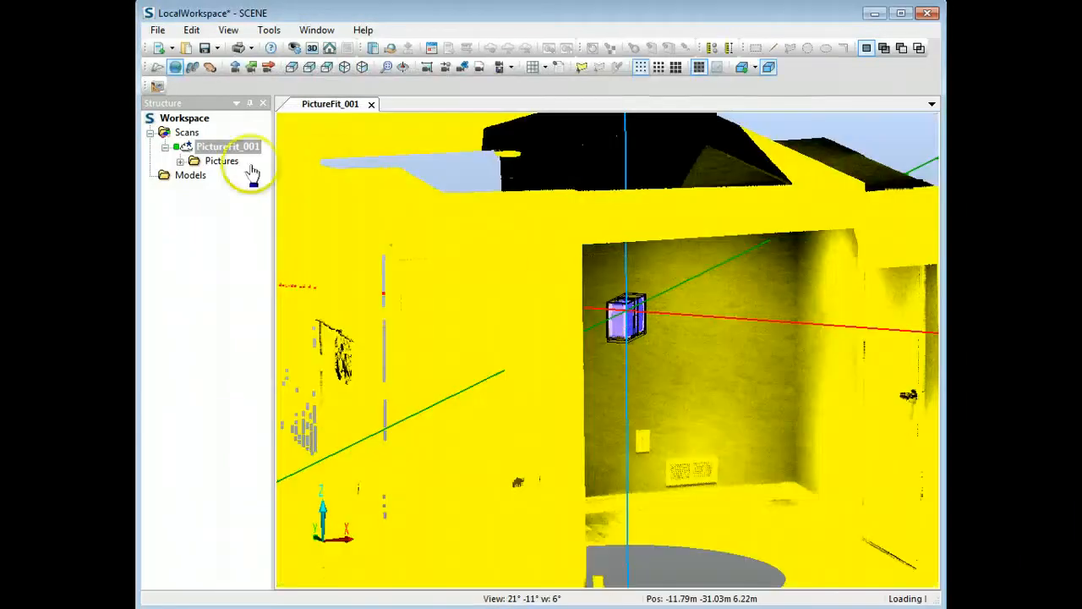
pyautogui.click(232, 243)
pyautogui.click(227, 413)
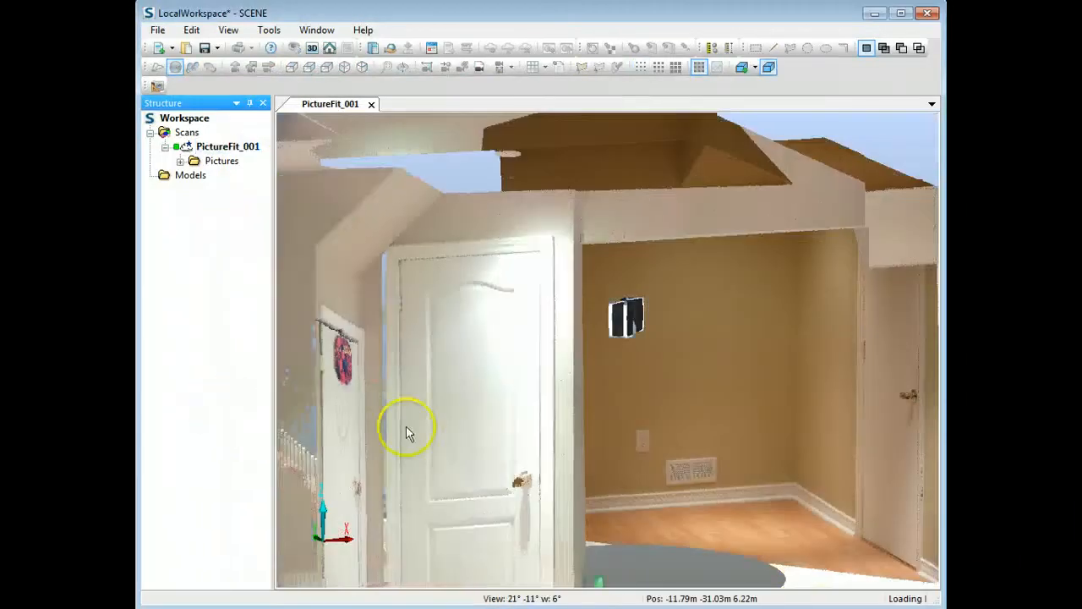
# Step: Examine the colorized scan in 3D around the outlet, wall vent, floor and doors, checking how well the photo colors align
pyautogui.moveTo(642, 409); pyautogui.dragTo(649, 456)
pyautogui.moveTo(746, 460); pyautogui.dragTo(596, 368, button='right')
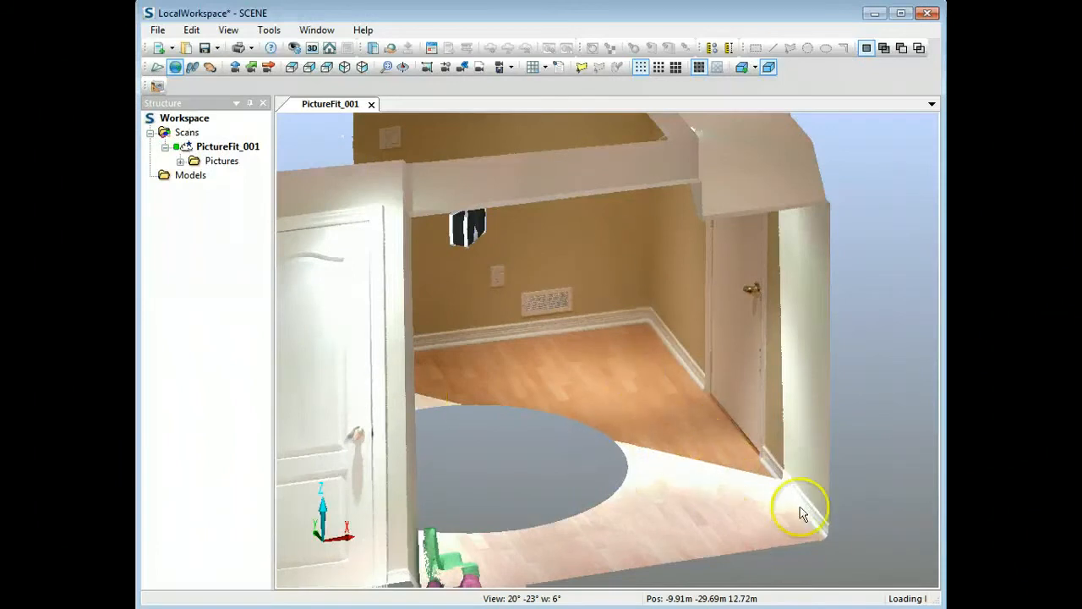
pyautogui.doubleClick(562, 314)
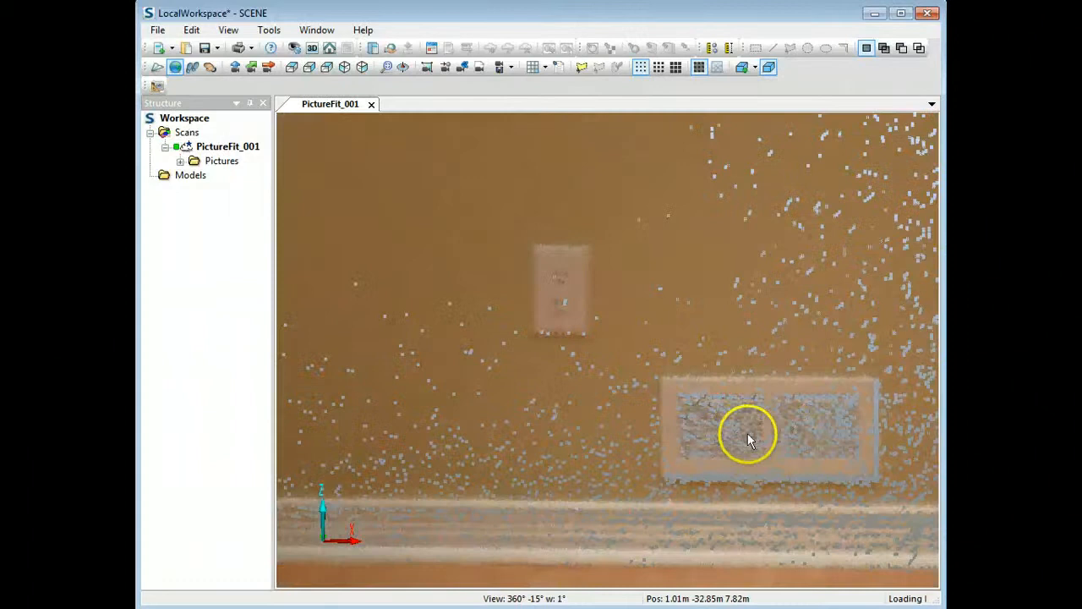
pyautogui.moveTo(747, 433); pyautogui.dragTo(642, 345)
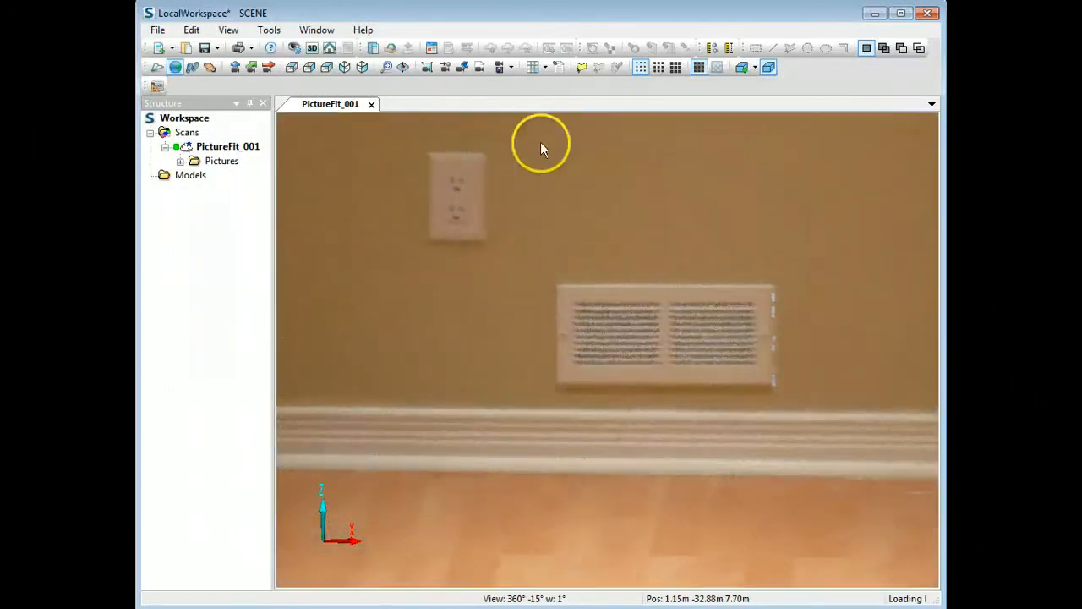
pyautogui.scroll(-5, 486, 321)
pyautogui.moveTo(592, 351); pyautogui.dragTo(625, 375)
pyautogui.scroll(-3, 625, 375)
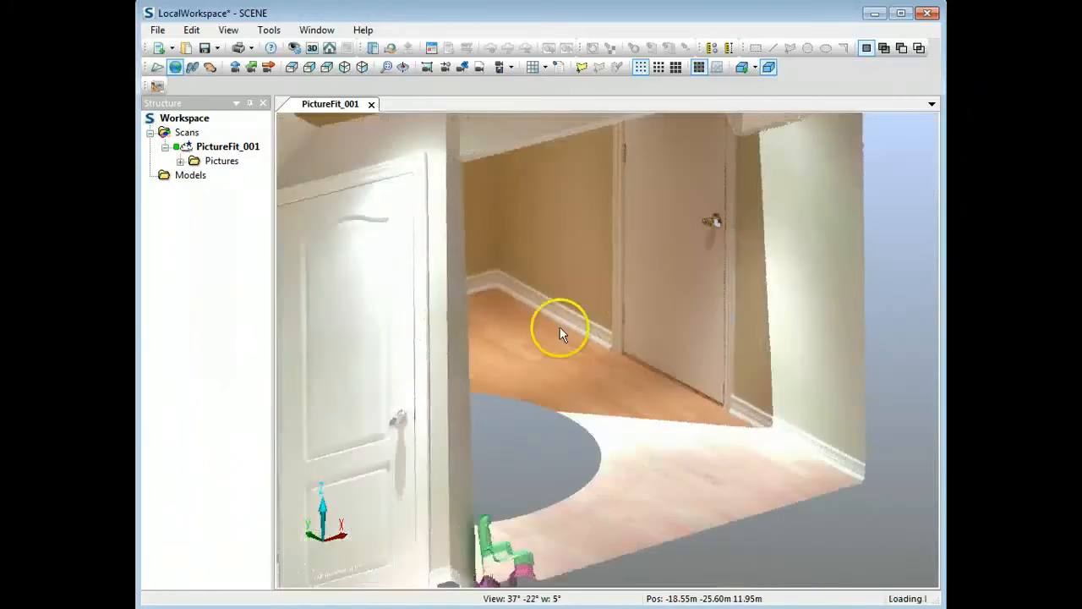
pyautogui.moveTo(393, 249); pyautogui.dragTo(538, 361, button='right')
pyautogui.moveTo(538, 361); pyautogui.dragTo(703, 446)
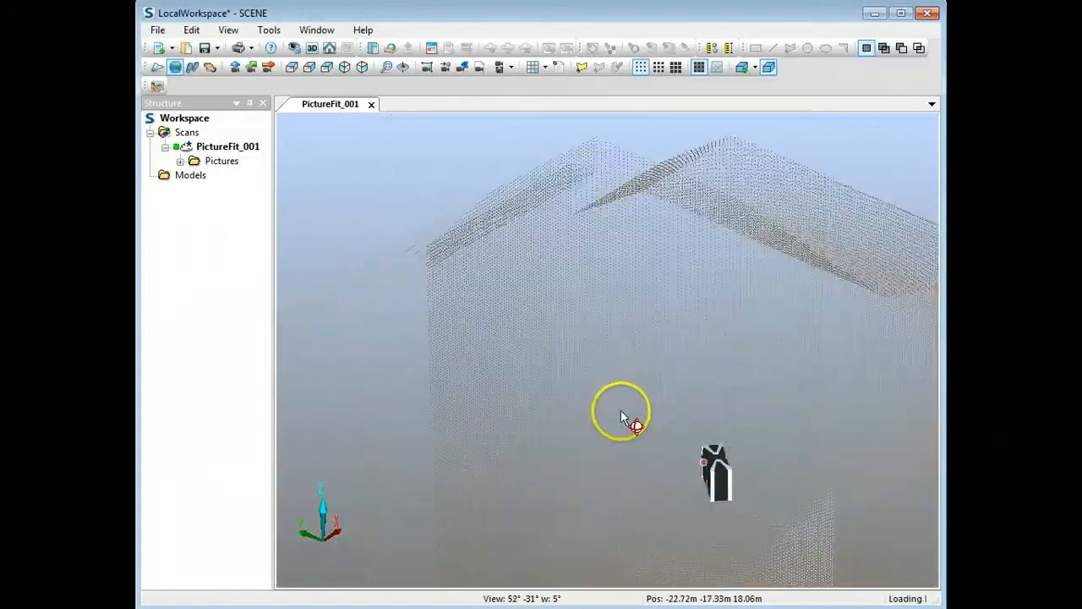
pyautogui.moveTo(621, 412); pyautogui.dragTo(717, 351)
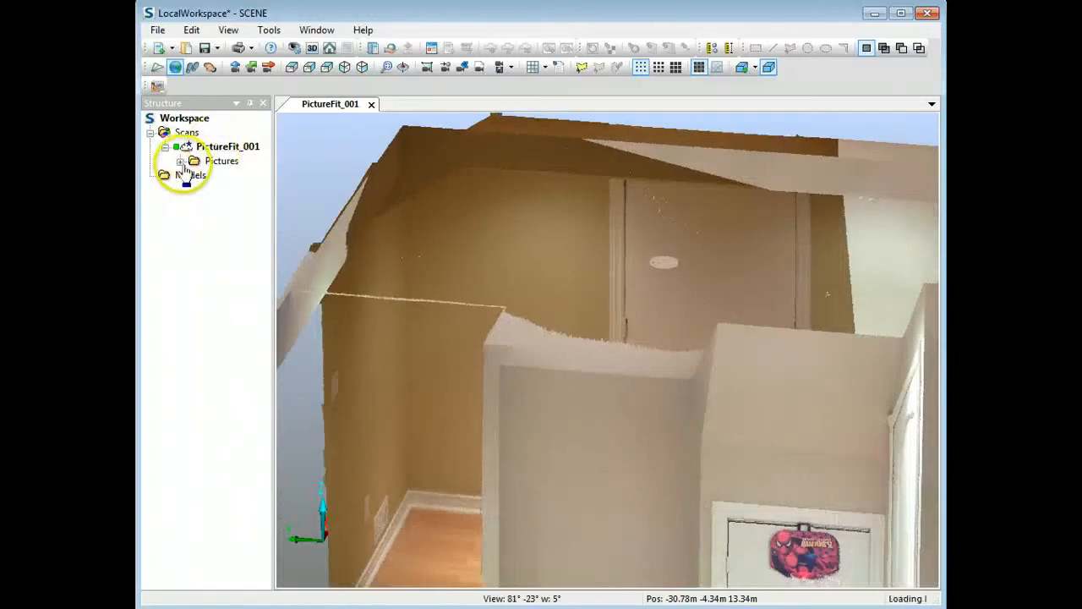
# Step: Review the pictures attached to scan PictureFit_001, including the added IMG_1401
pyautogui.click(181, 162)
pyautogui.scroll(-10, 250, 169)
pyautogui.moveTo(285, 508); pyautogui.dragTo(296, 129)
pyautogui.click(165, 147)
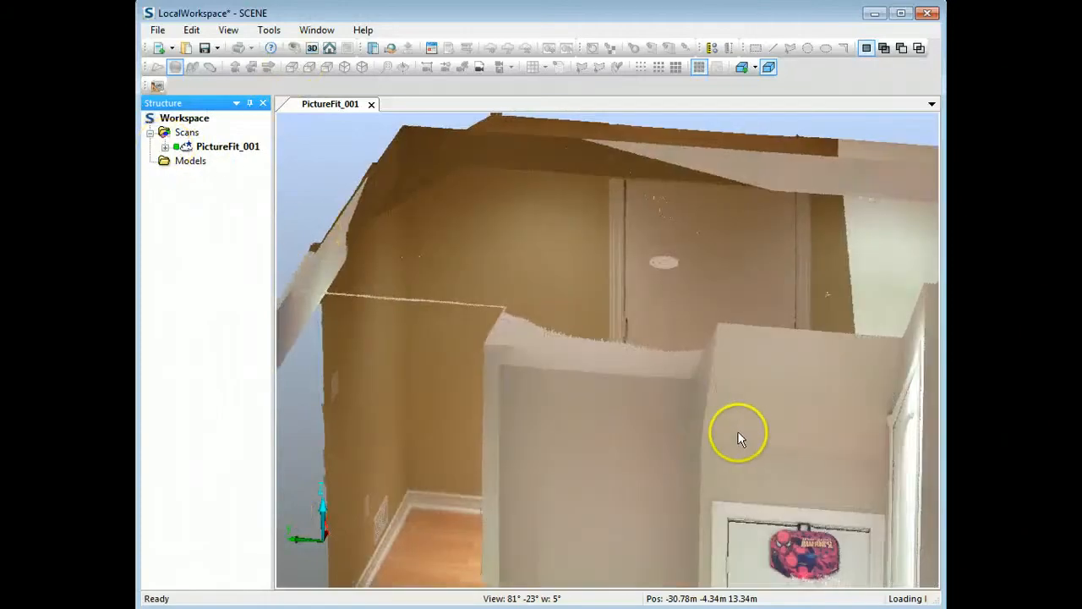
pyautogui.scroll(-3, 737, 436)
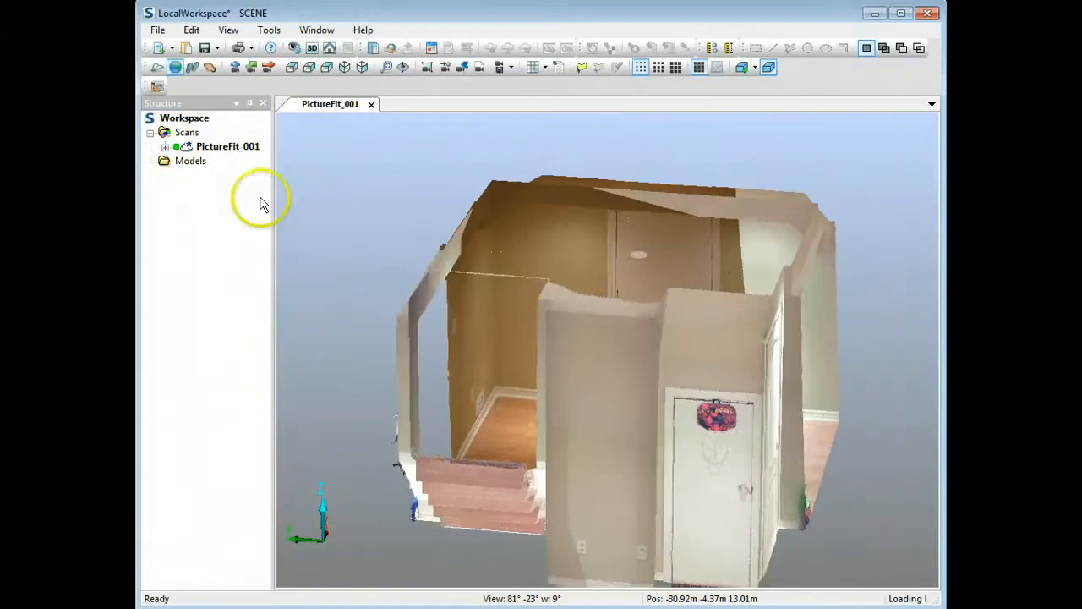
pyautogui.click(166, 148)
pyautogui.click(180, 160)
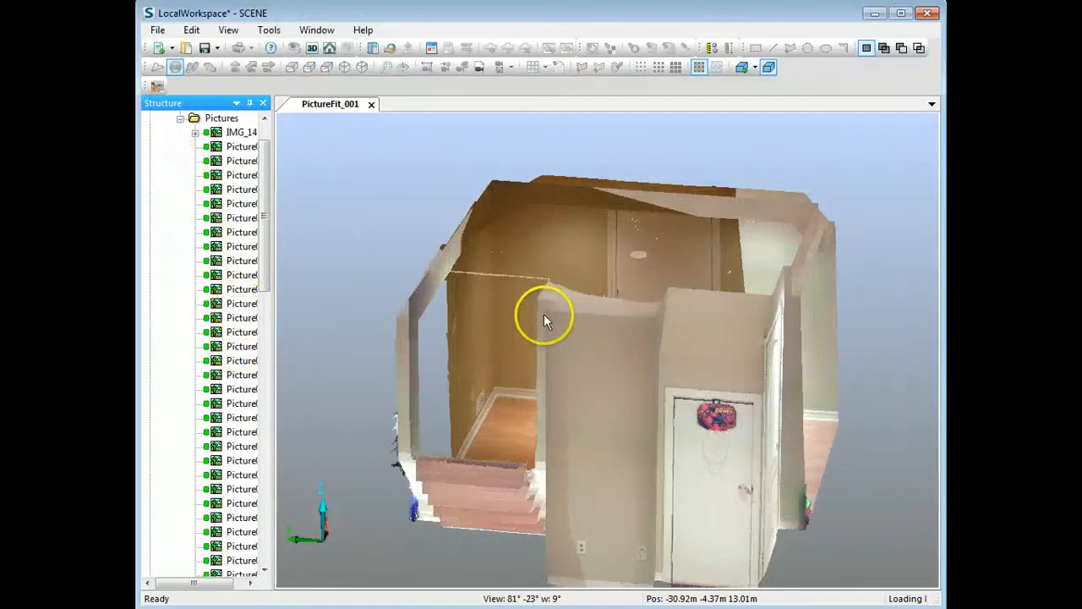
pyautogui.click(264, 128)
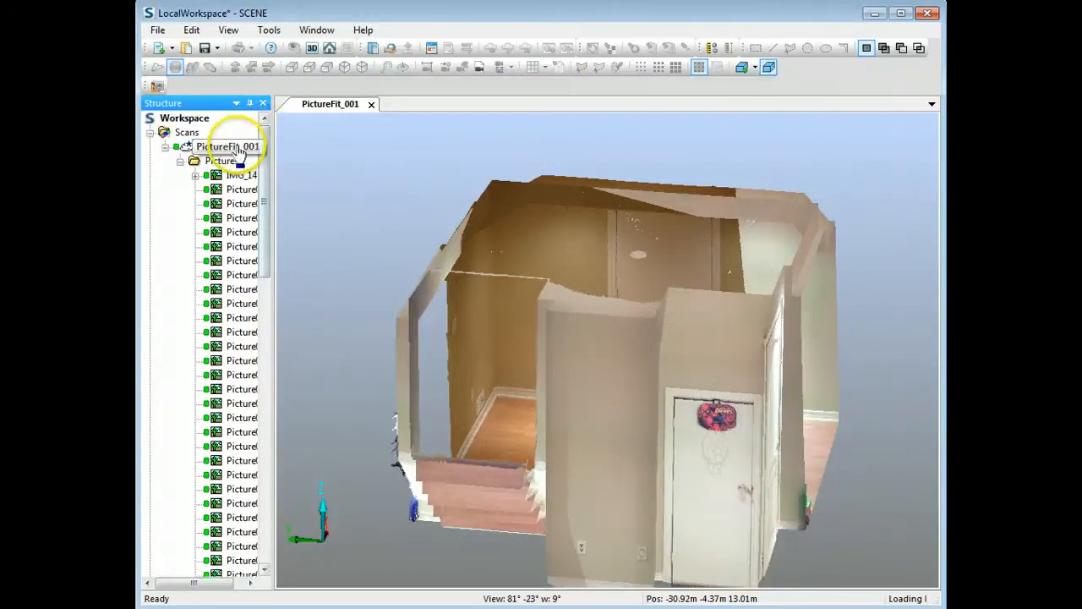
# Step: Review the Color/Pictures operations available for PictureFit_001, and view the colorized room from the white door's side
pyautogui.rightClick(239, 146)
pyautogui.moveTo(308, 239)
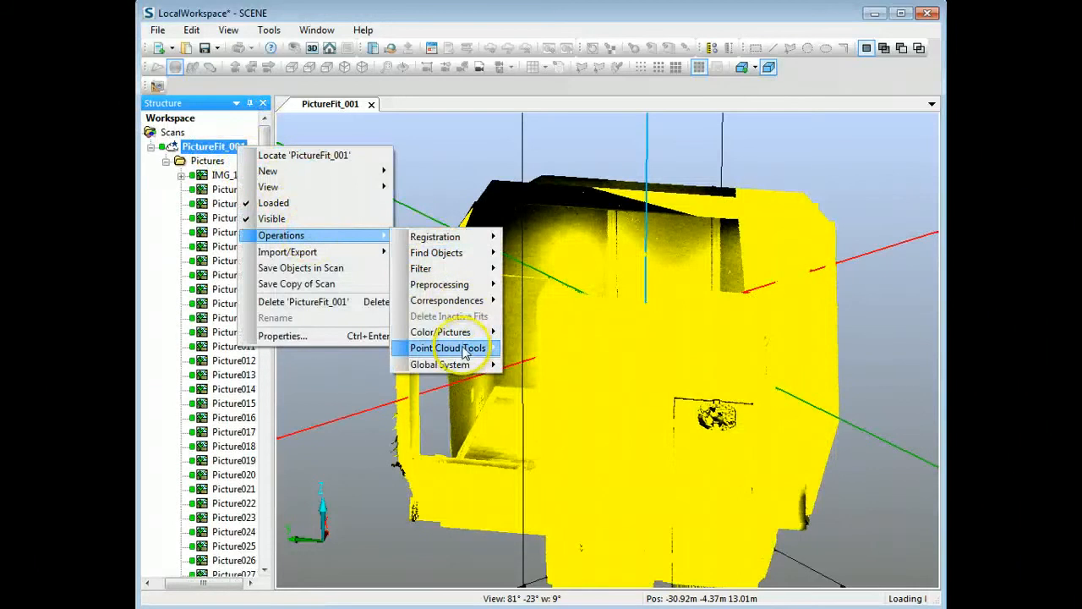
pyautogui.moveTo(461, 334)
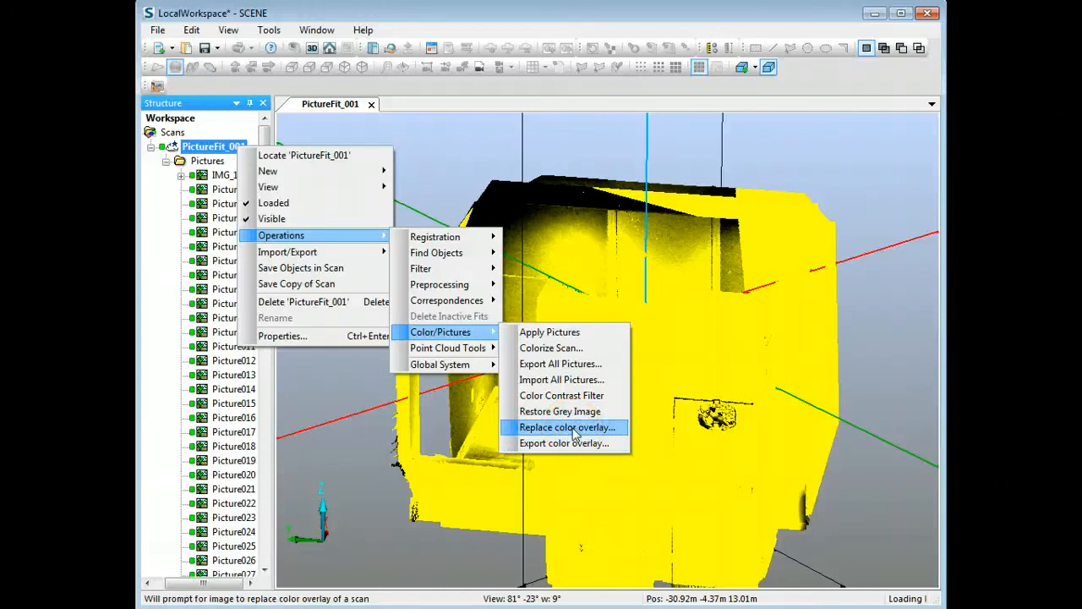
pyautogui.click(575, 355)
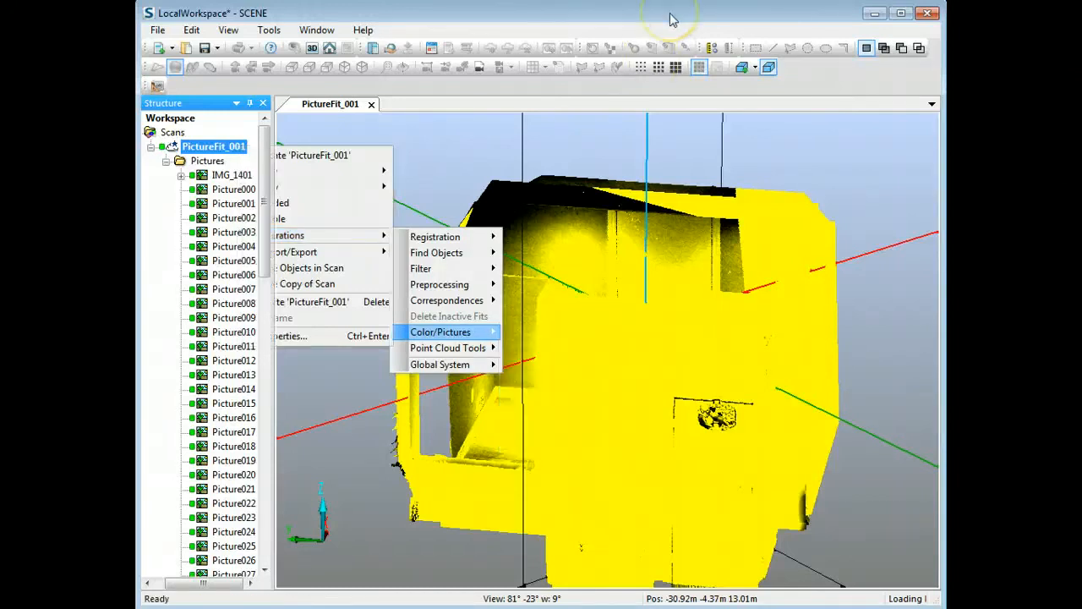
pyautogui.moveTo(649, 386); pyautogui.dragTo(623, 341)
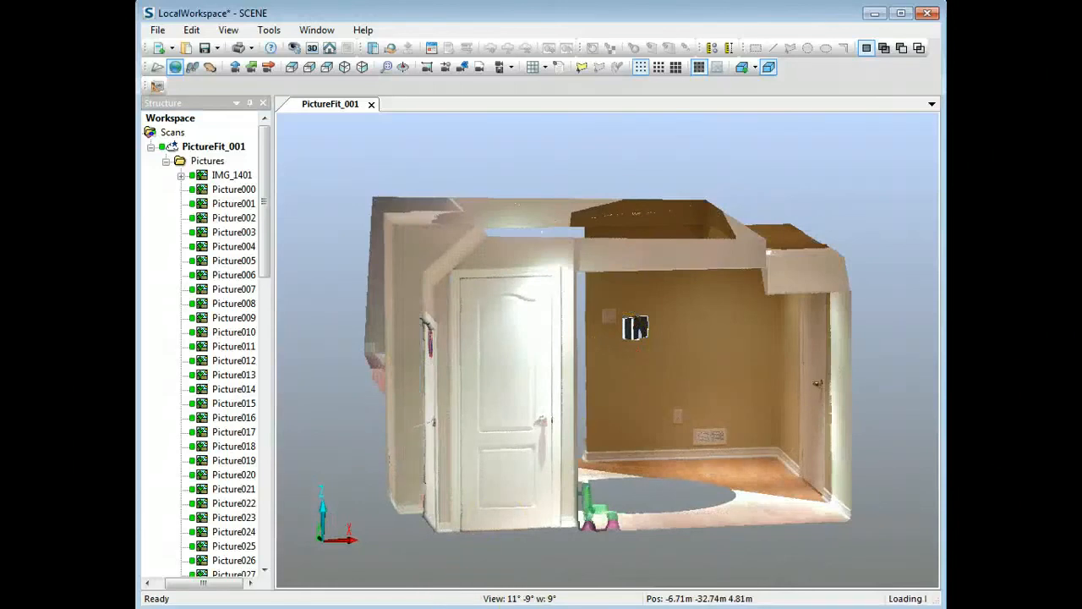